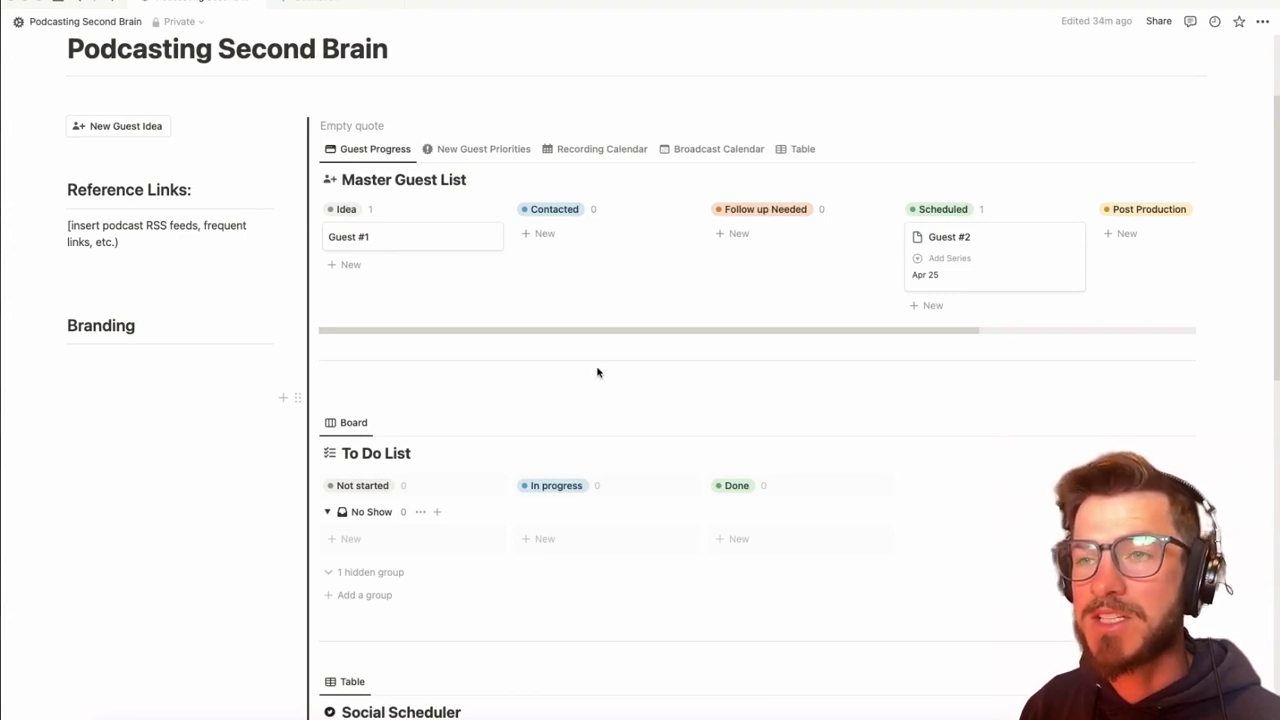
# Browse the guests on the Recording Calendar and Broadcast Calendar views.
pyautogui.scroll(3, 596, 369)
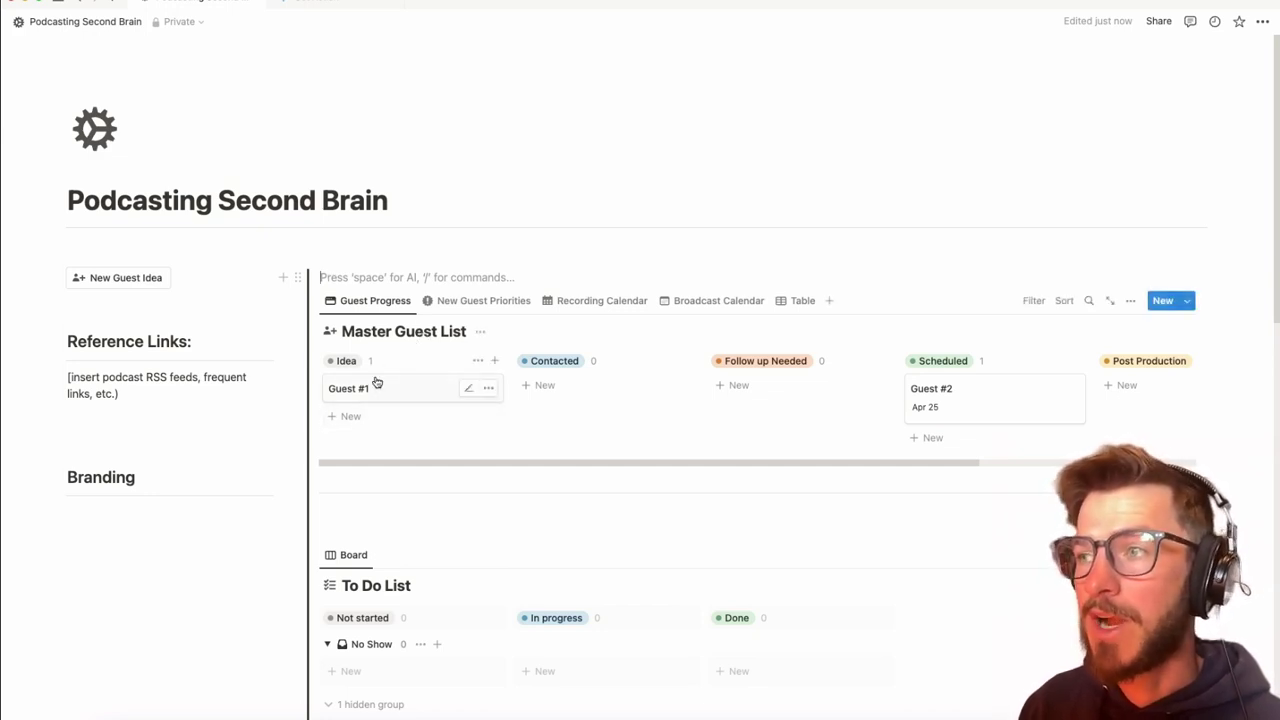
pyautogui.hscroll(5, 780, 400)
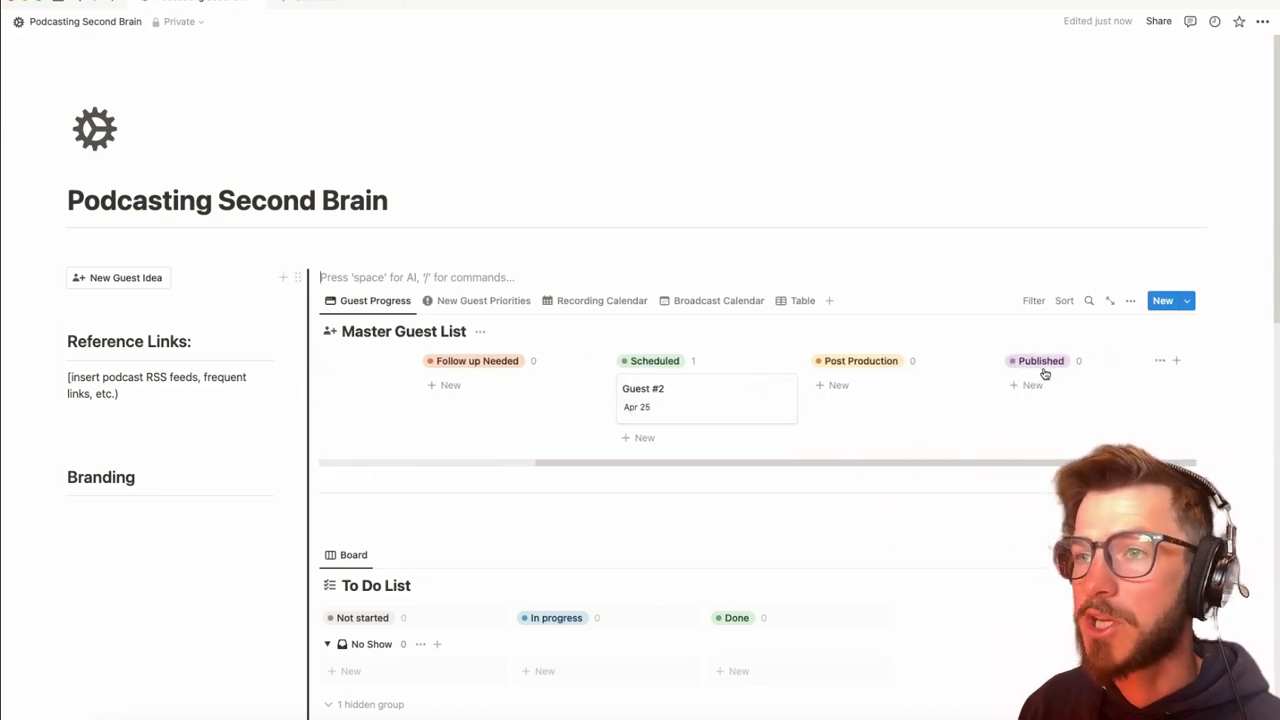
pyautogui.click(603, 301)
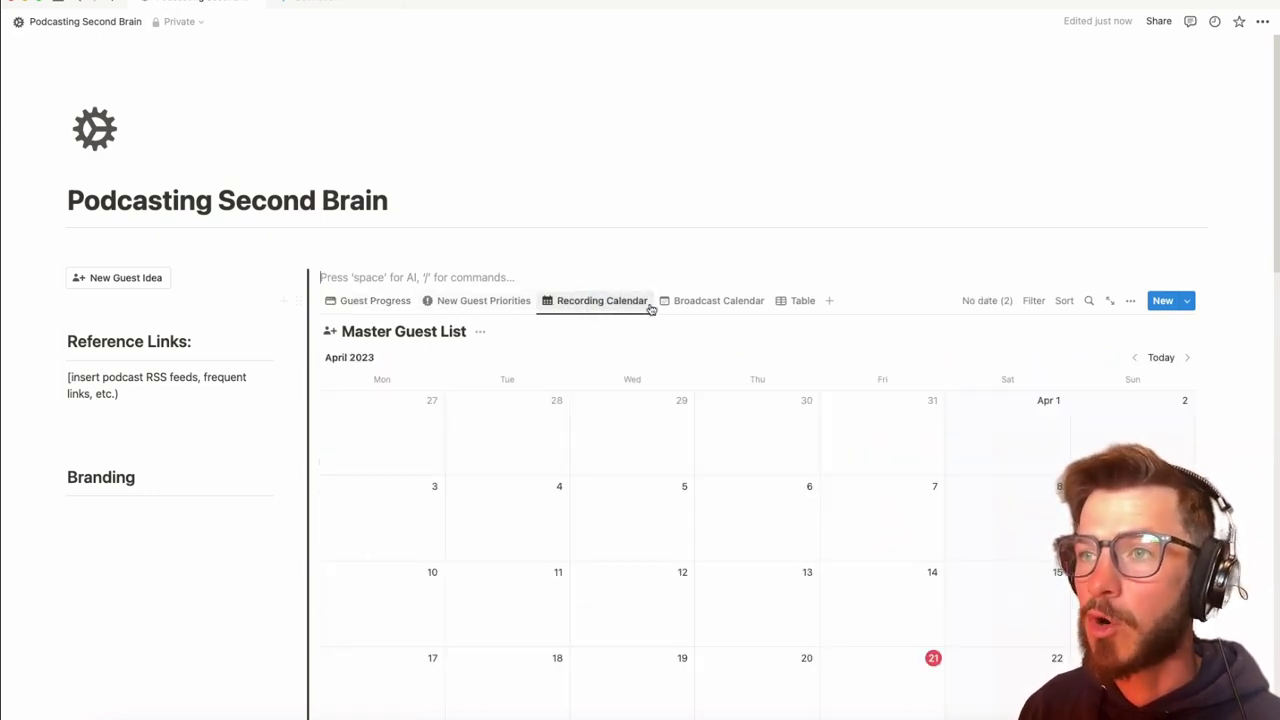
pyautogui.click(718, 301)
pyautogui.scroll(-3, 677, 459)
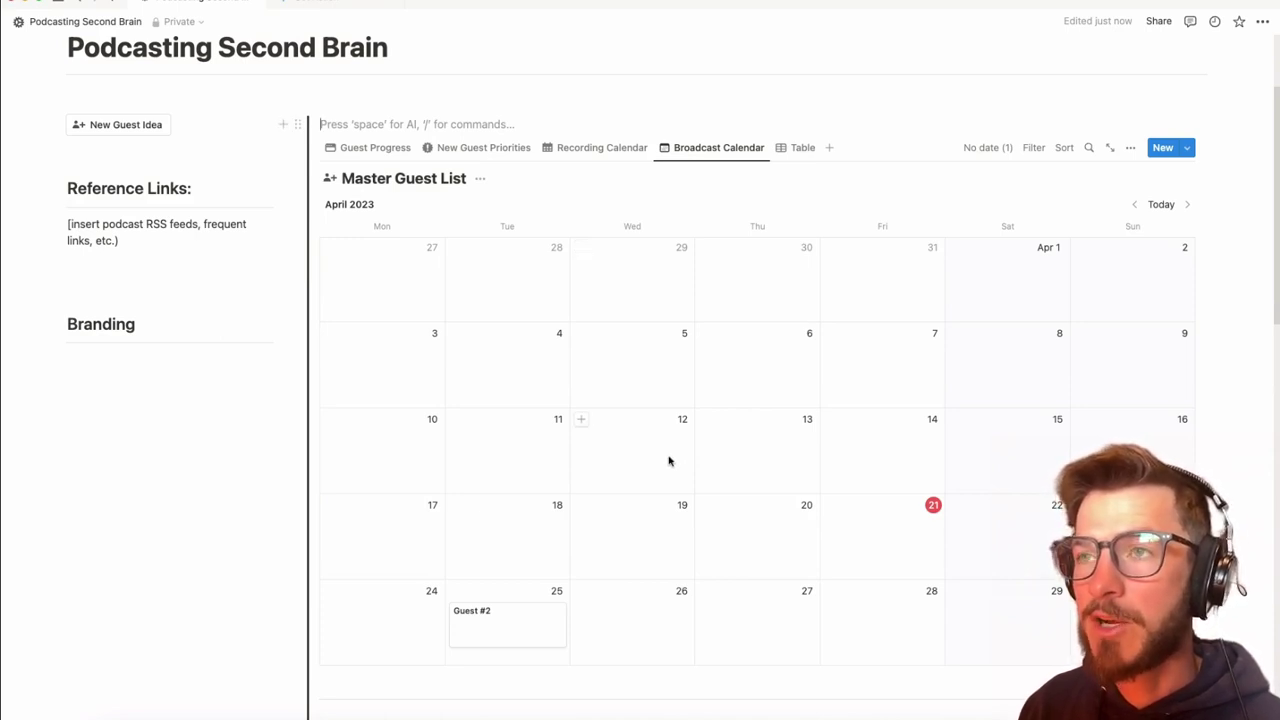
pyautogui.scroll(1, 557, 251)
# On the New Guest Priorities board, move Guest #2 to High and Guest #1 to Medium.
pyautogui.click(481, 158)
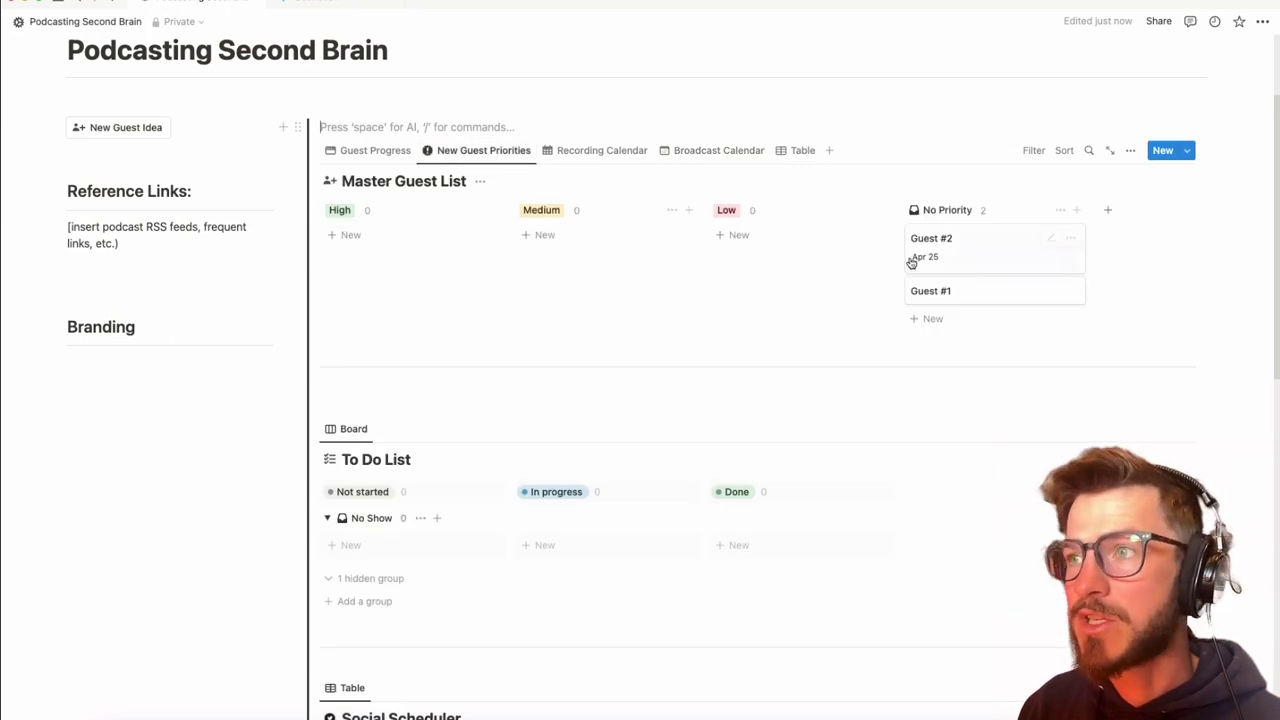
pyautogui.moveTo(911, 262); pyautogui.dragTo(417, 229)
pyautogui.moveTo(914, 238); pyautogui.dragTo(586, 237)
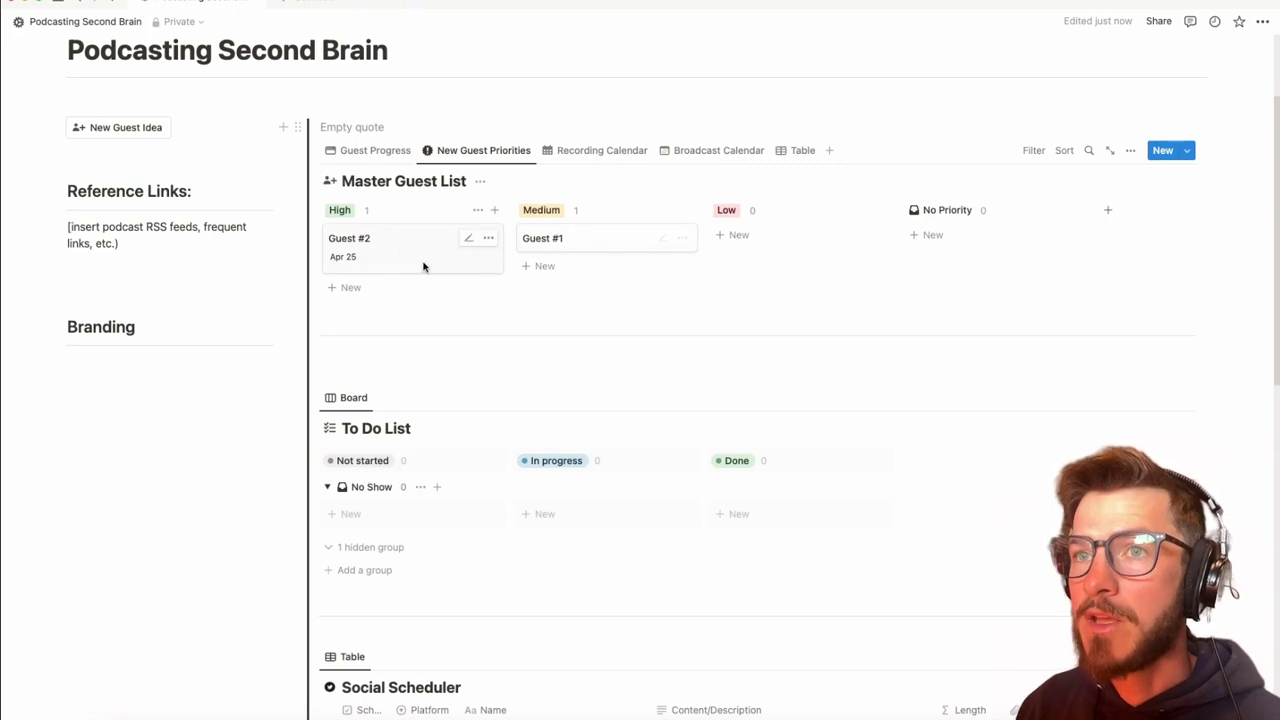
# Replace the Guest #2 title with the guest's full name and open the page full-size.
pyautogui.click(360, 243)
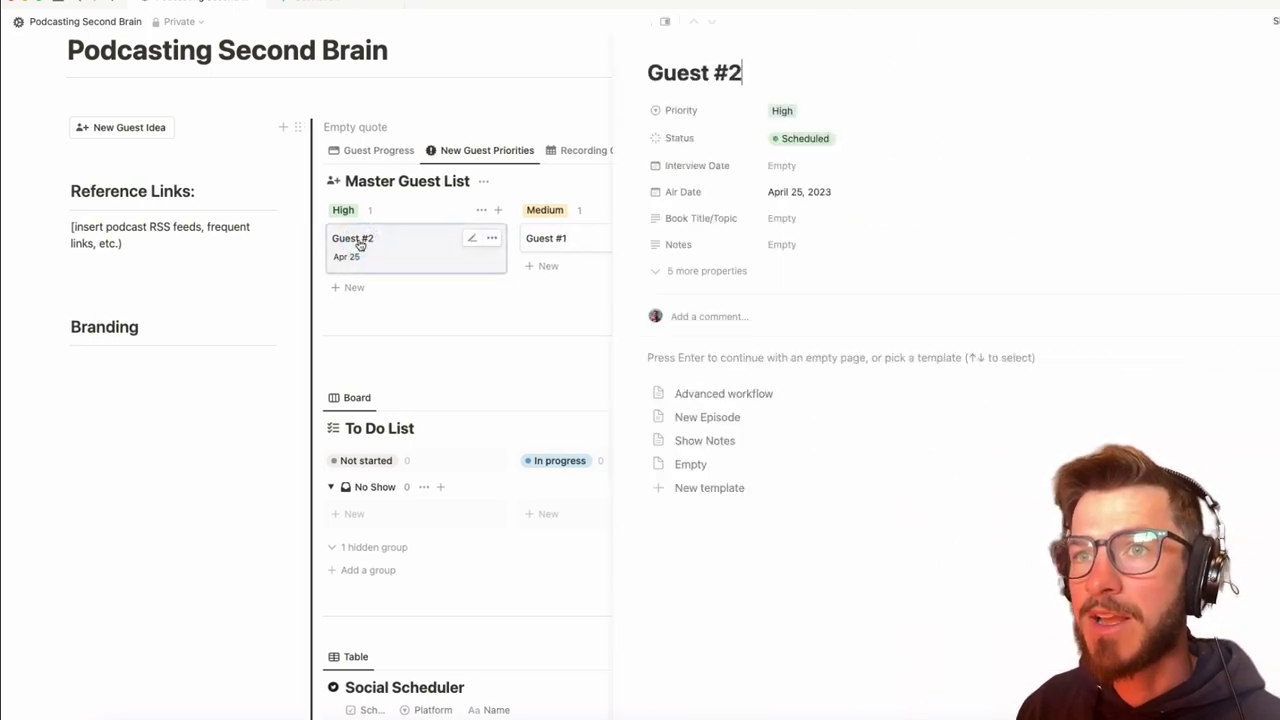
pyautogui.tripleClick(655, 72)
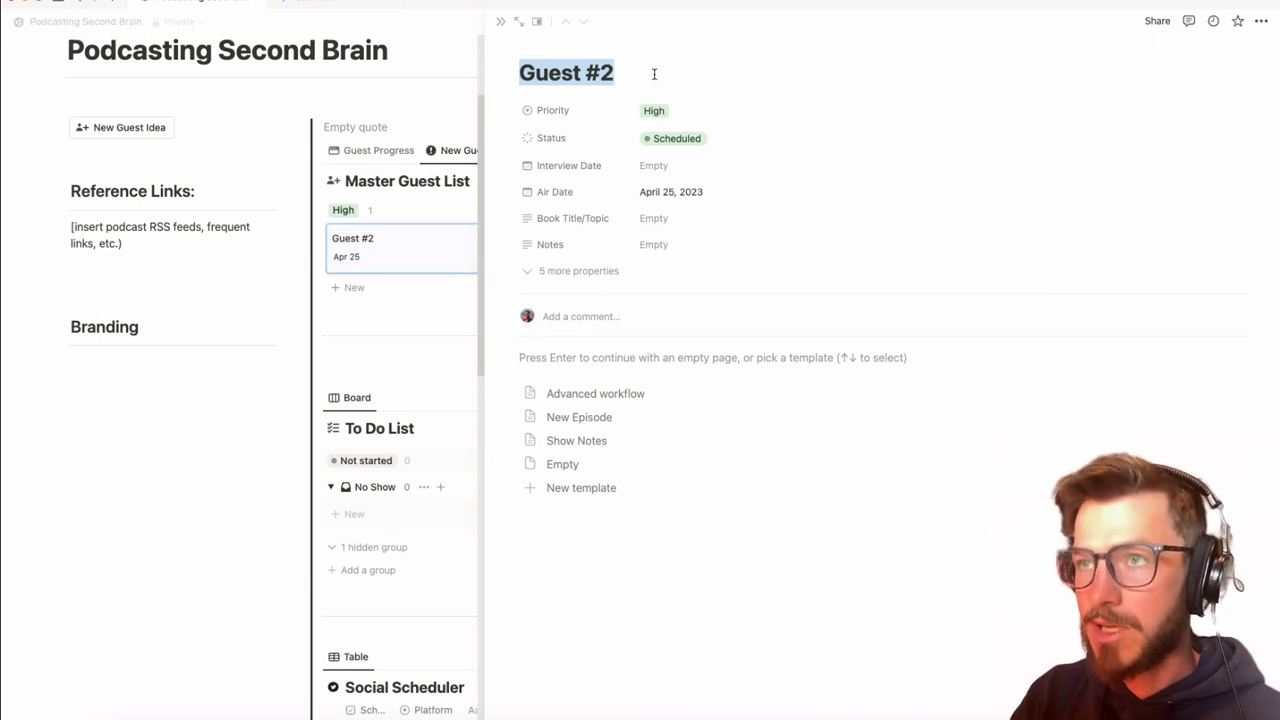
pyautogui.write('Jack La')
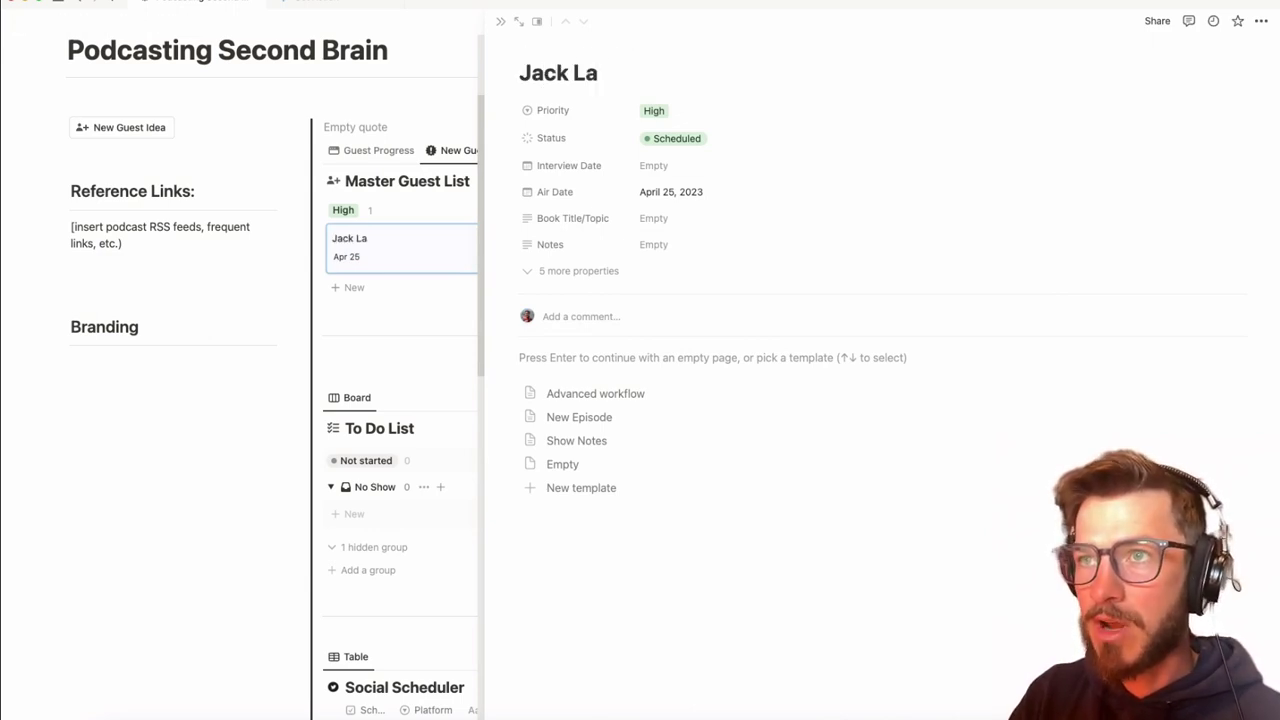
pyautogui.write('Lanne')
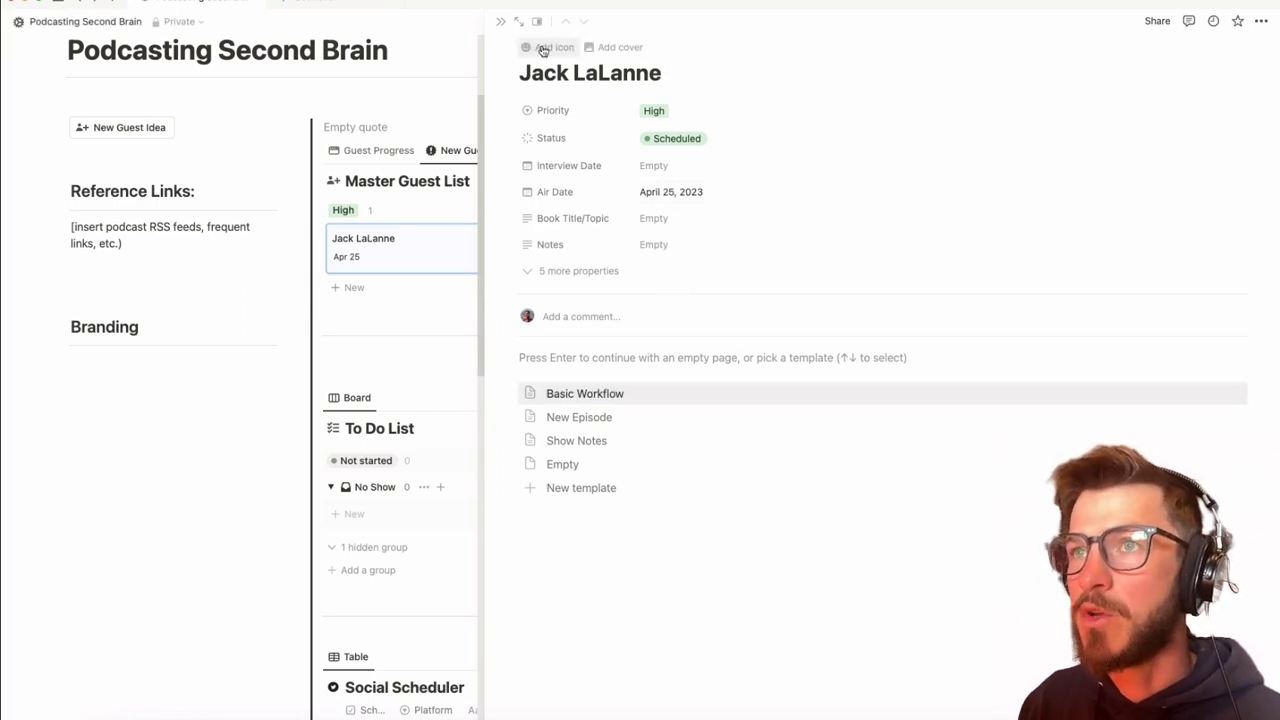
pyautogui.click(520, 22)
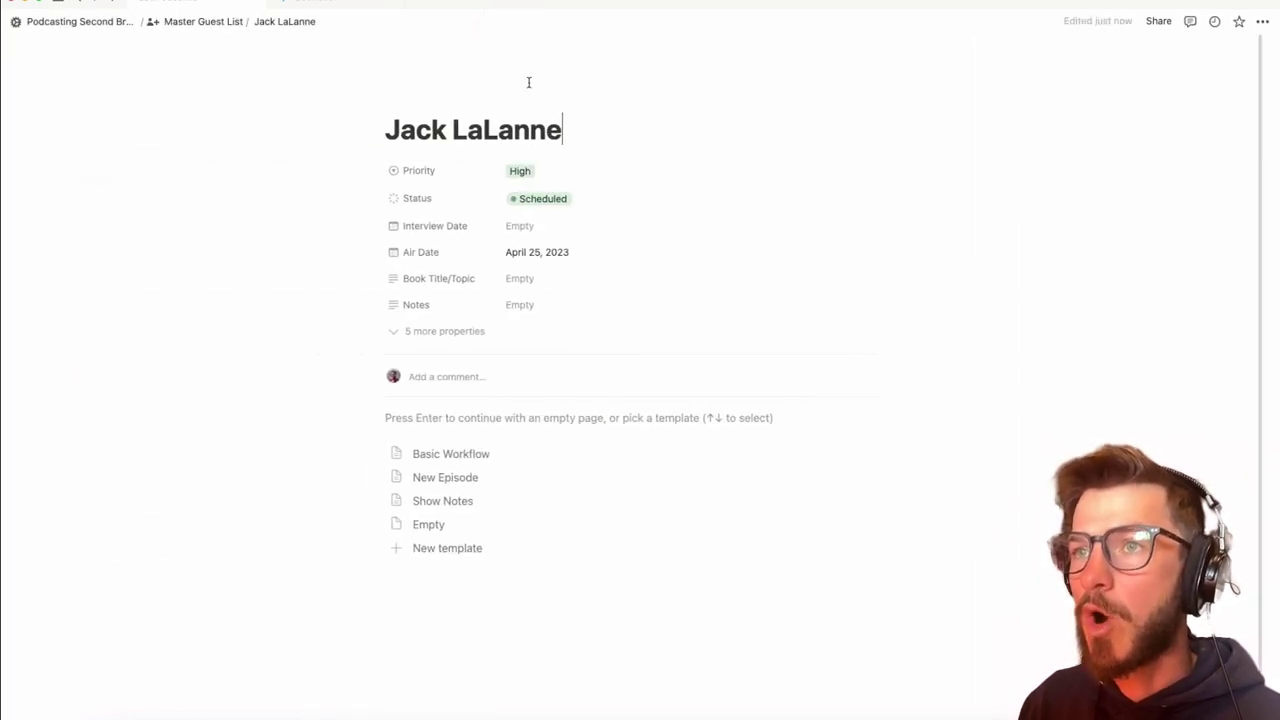
# Apply the Basic Workflow template to the guest page and create the default episode tasks.
pyautogui.click(449, 460)
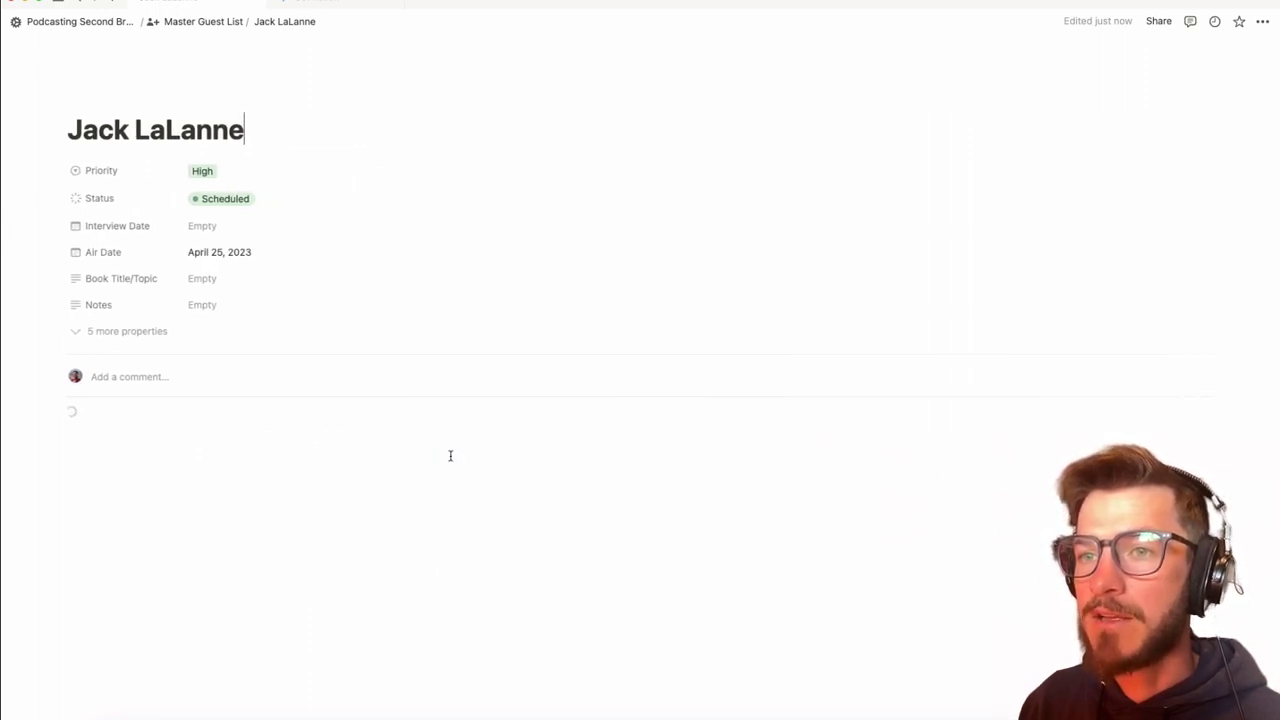
pyautogui.scroll(-5, 451, 450)
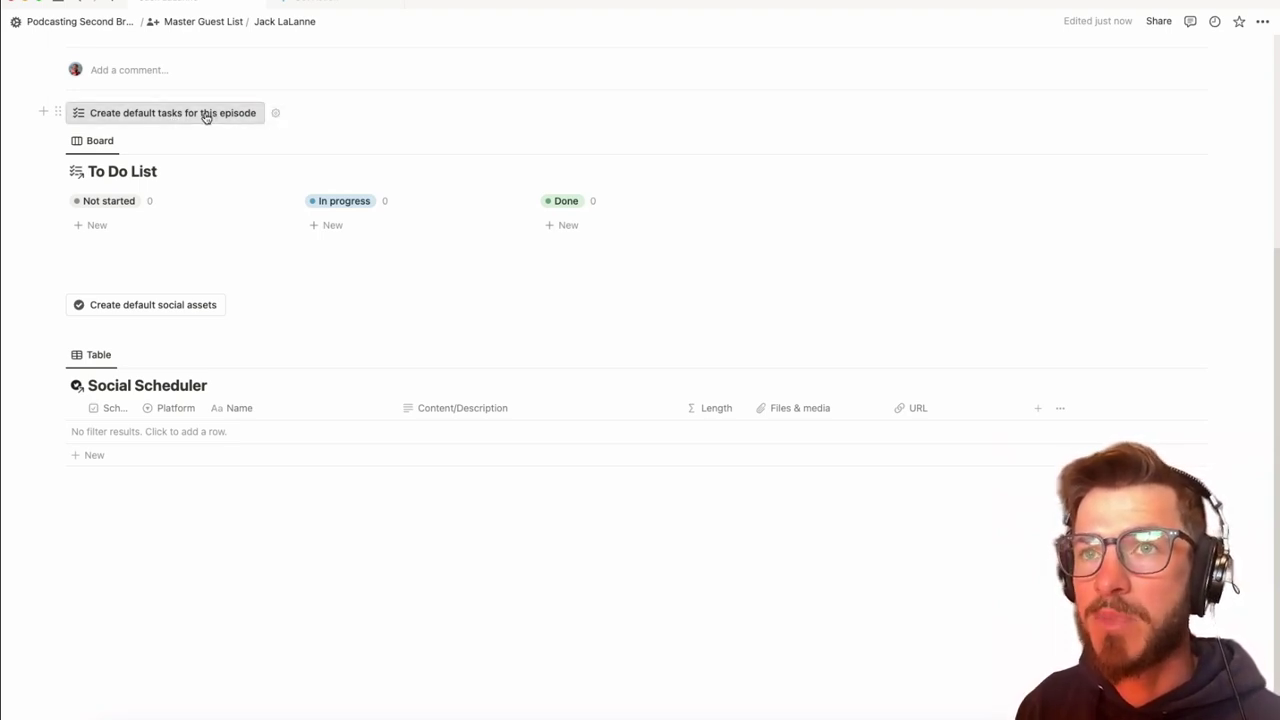
pyautogui.click(205, 114)
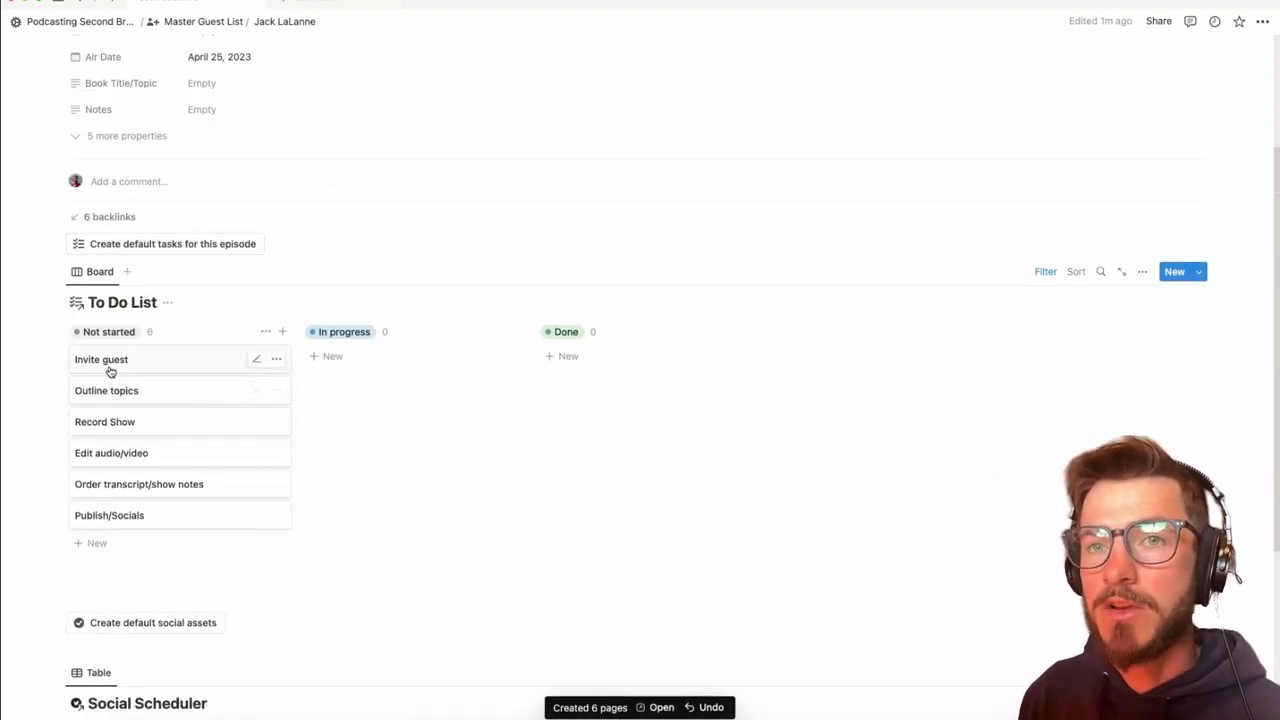
# Review the default-tasks button settings, including the Show property choices, then close the editor.
pyautogui.scroll(4, 137, 371)
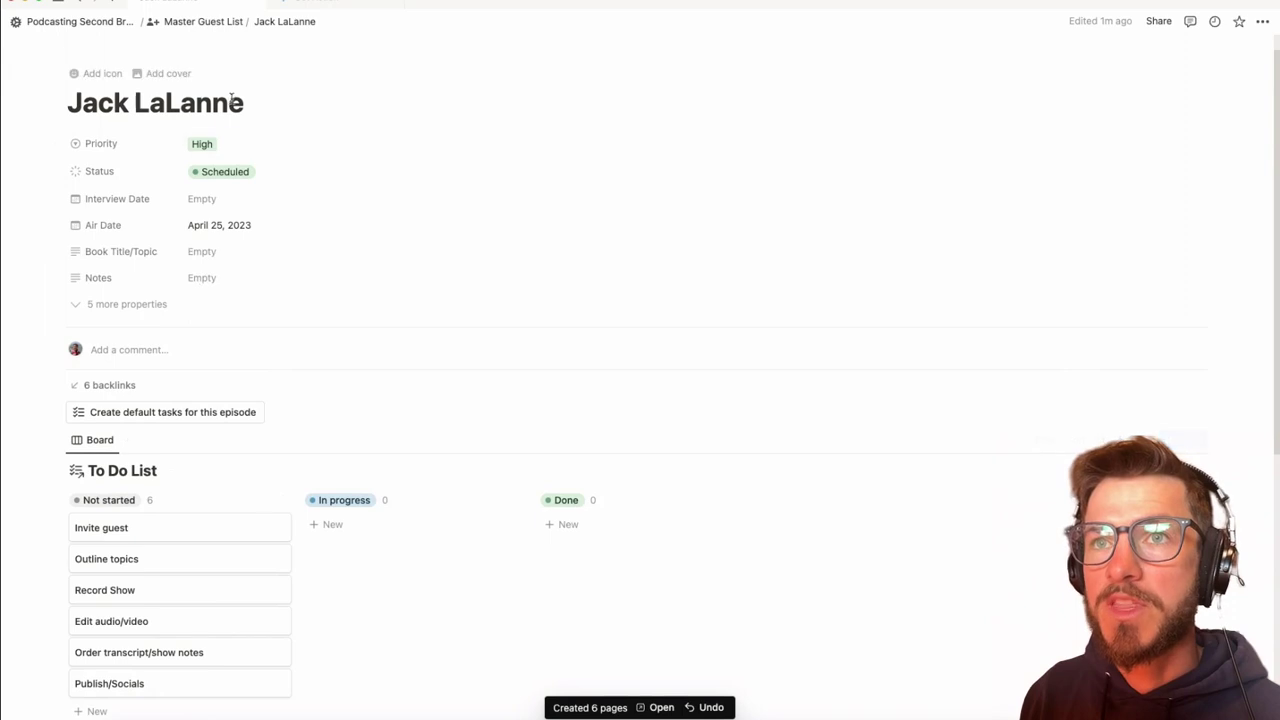
pyautogui.scroll(-3, 220, 430)
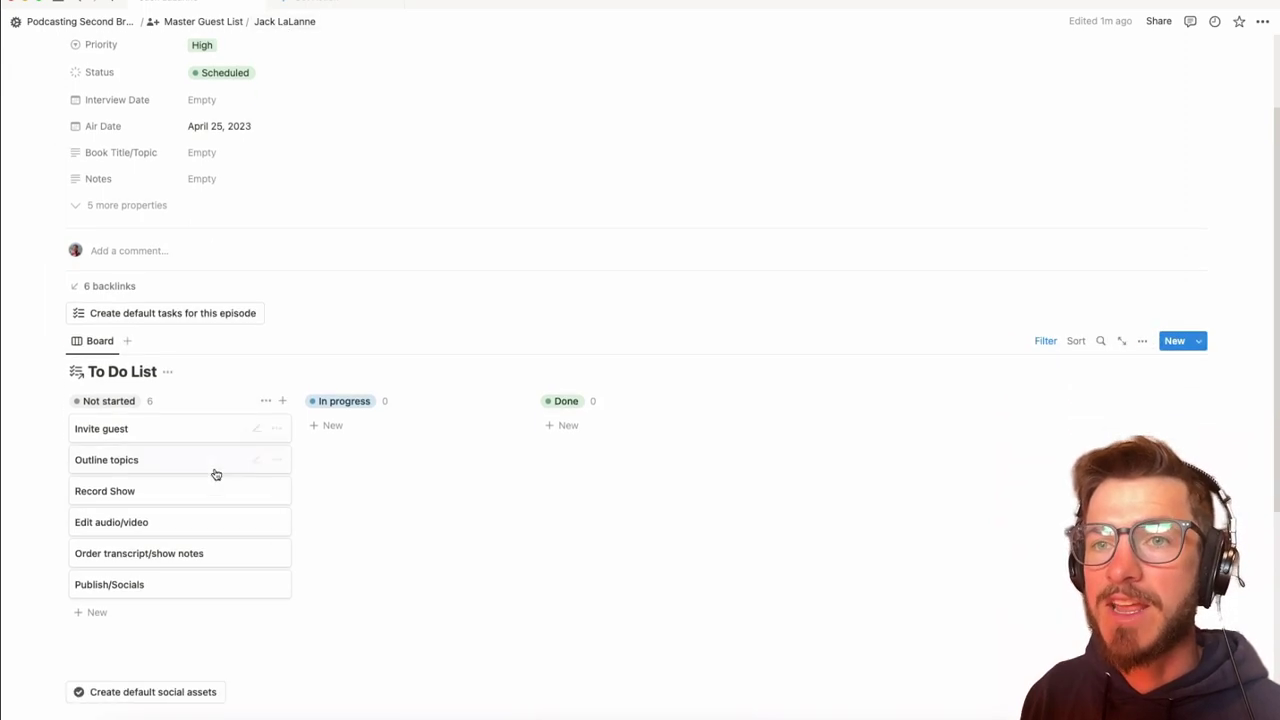
pyautogui.click(276, 300)
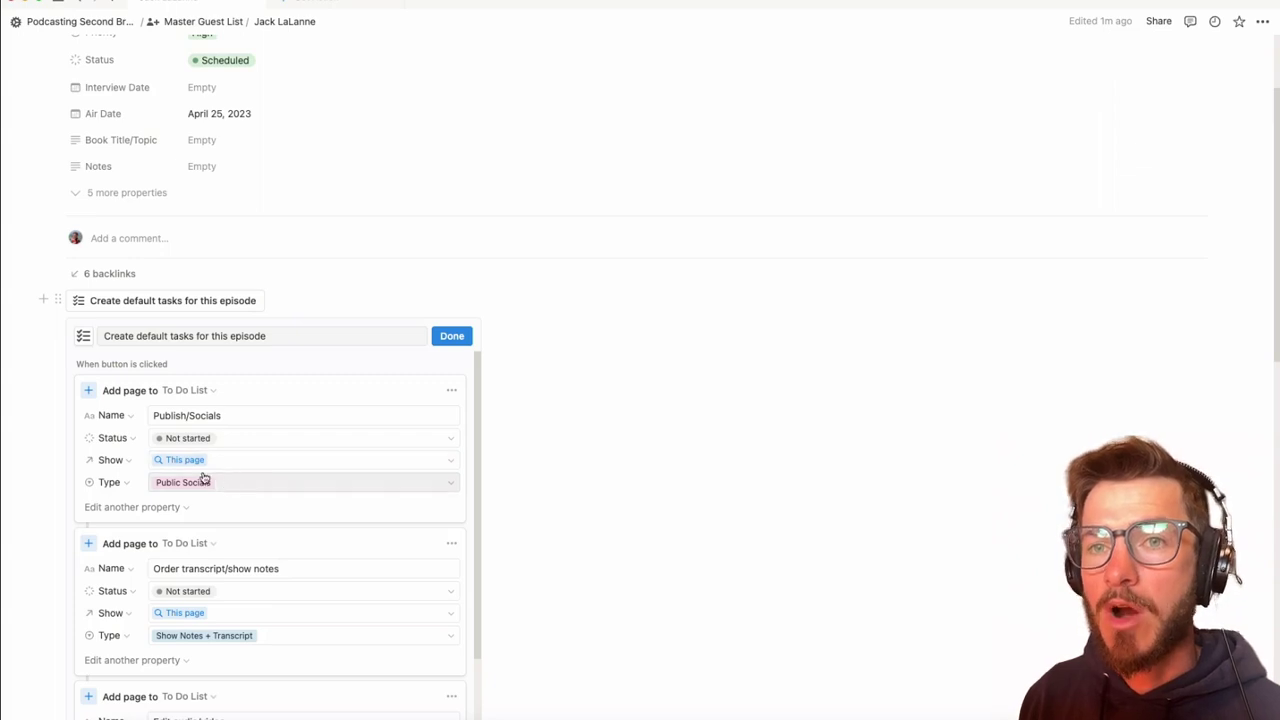
pyautogui.click(113, 462)
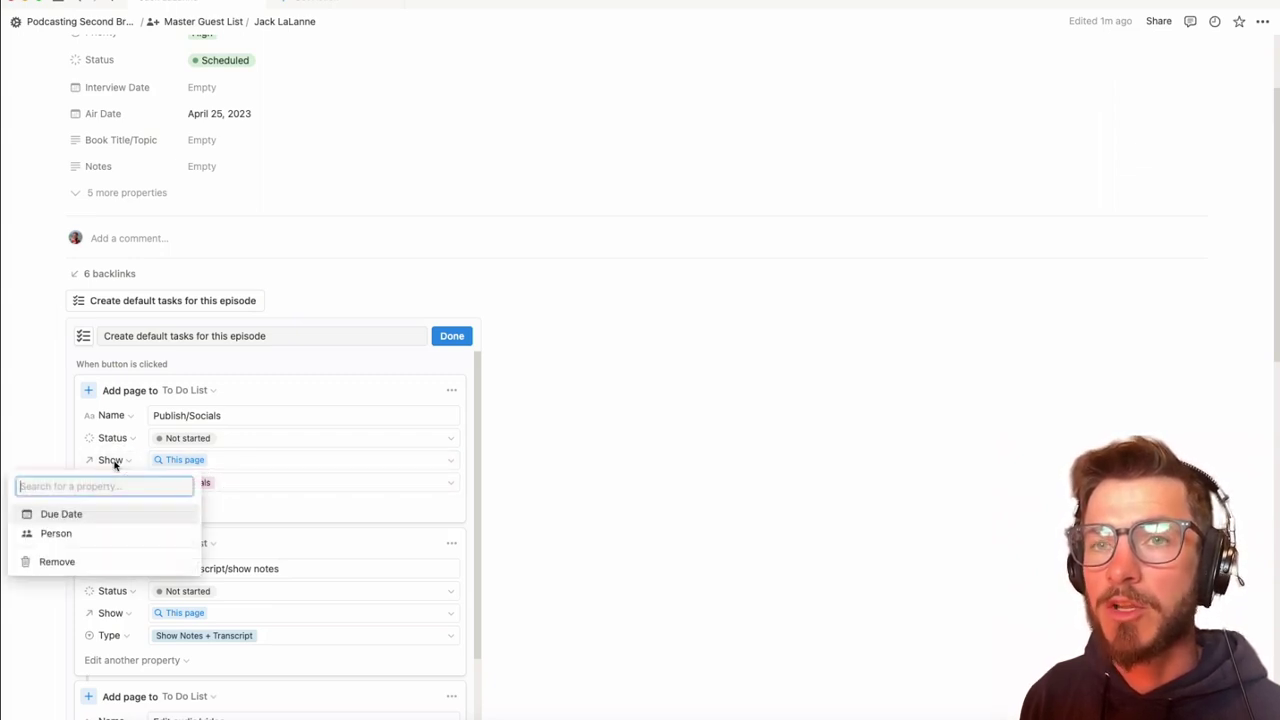
pyautogui.click(114, 463)
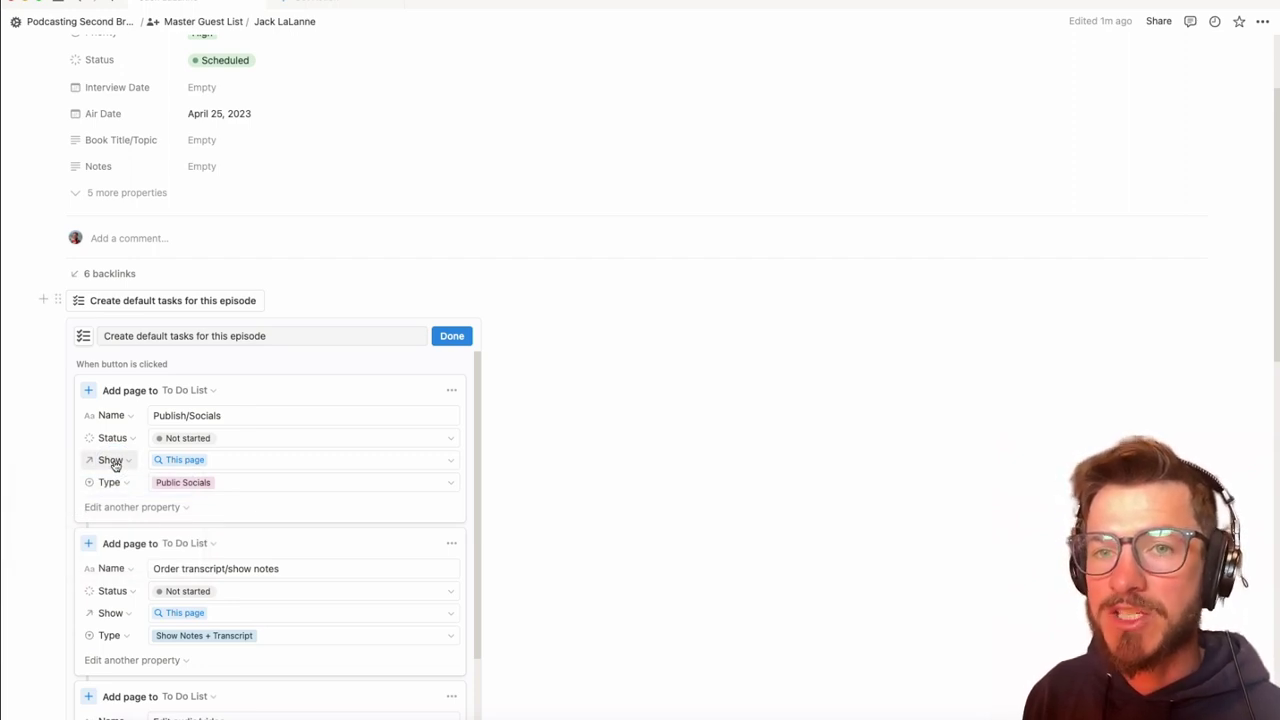
pyautogui.click(451, 335)
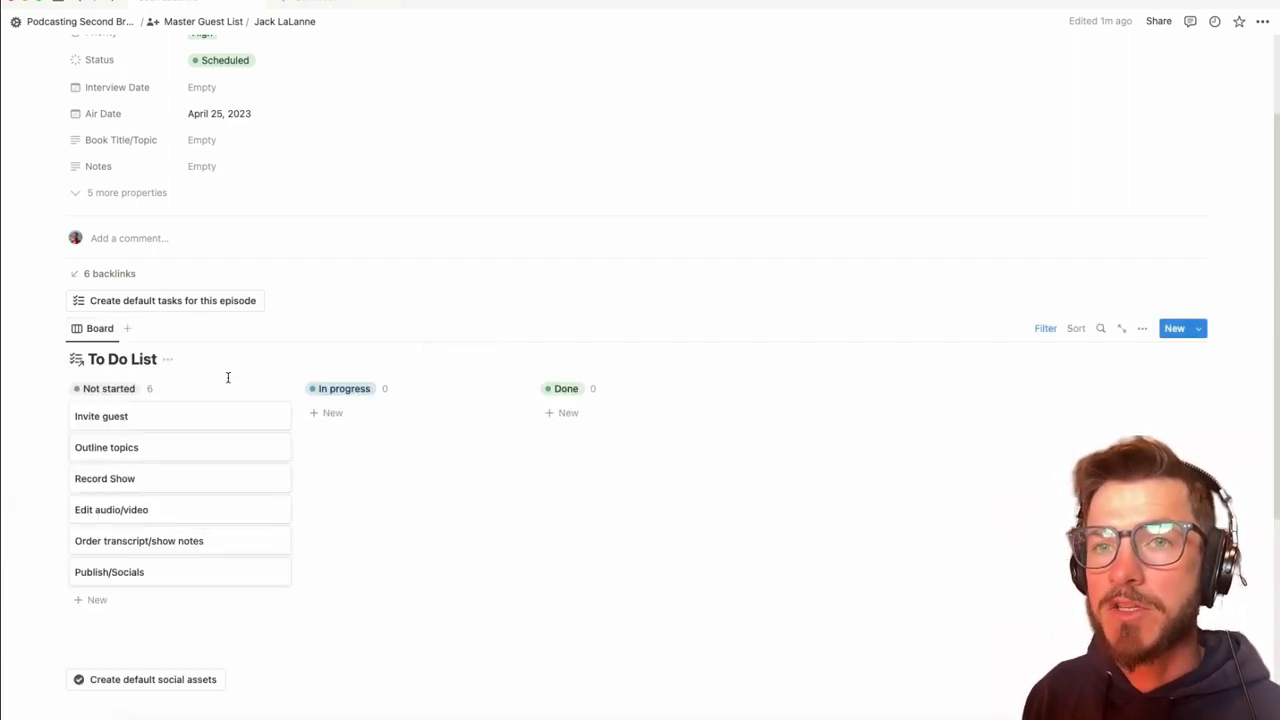
pyautogui.scroll(3, 200, 440)
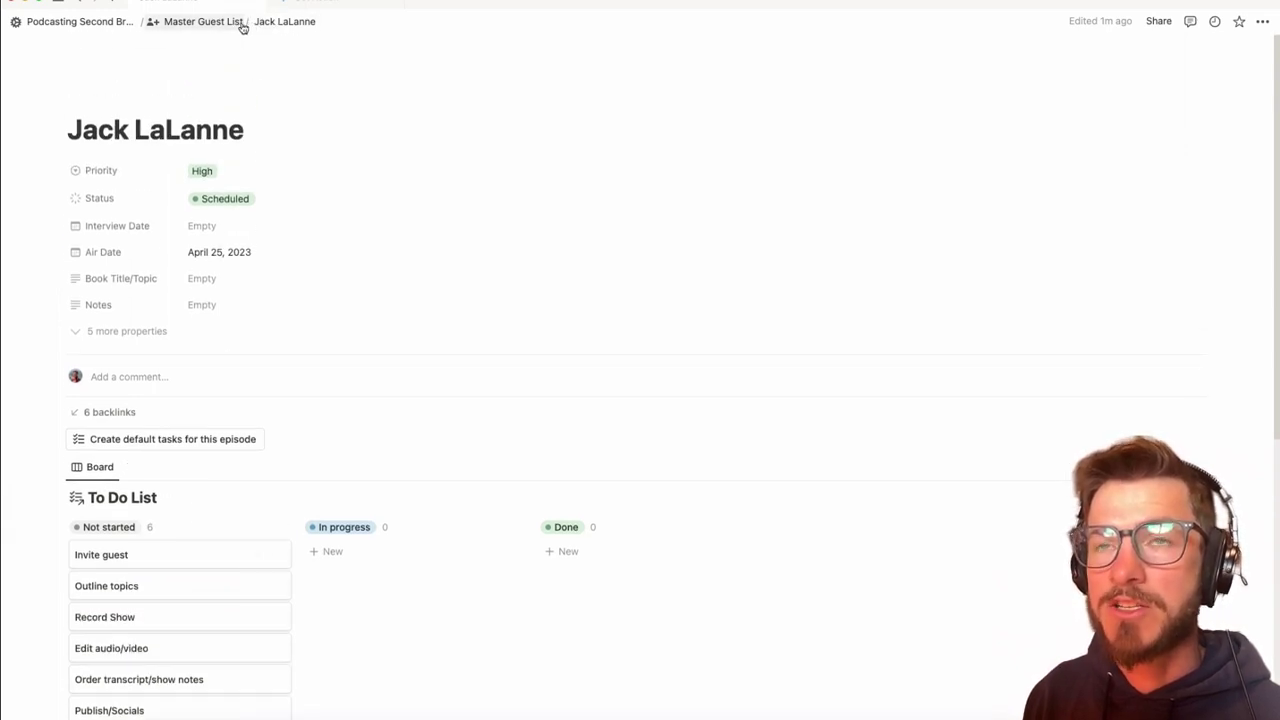
# Return to the Podcasting Second Brain dashboard and open the guest's episode task group in side peek.
pyautogui.click(204, 24)
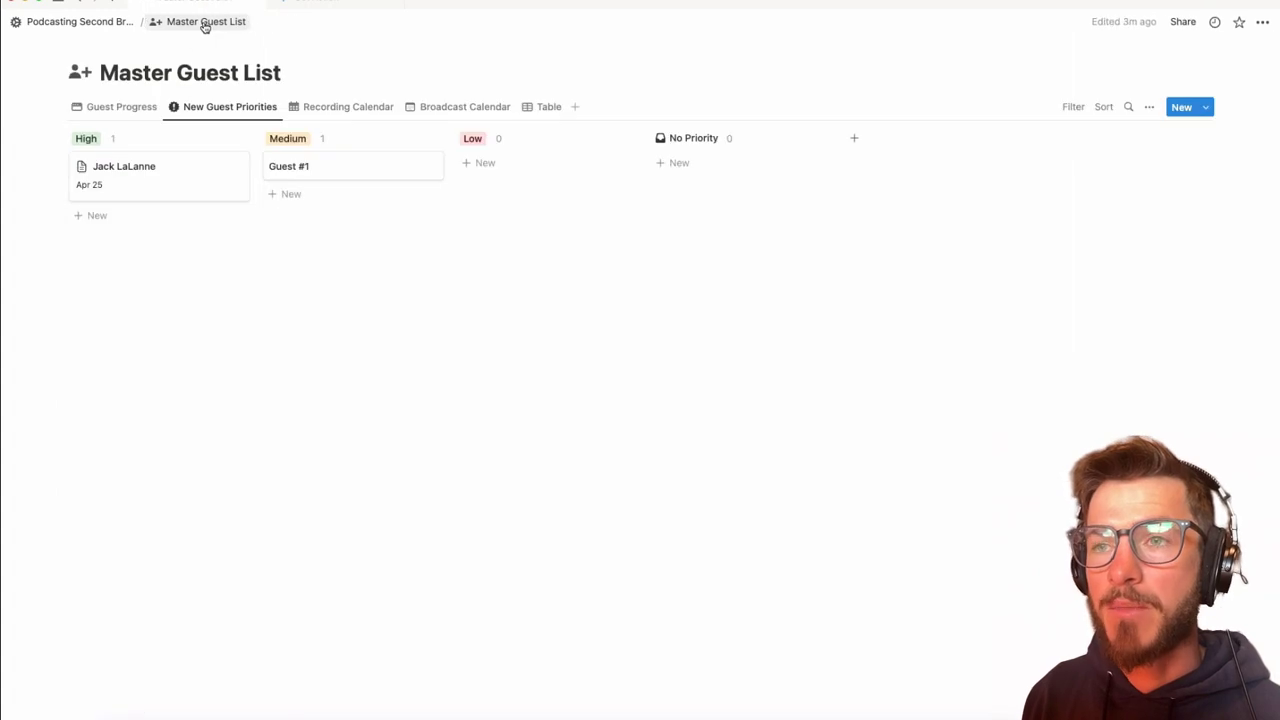
pyautogui.click(101, 21)
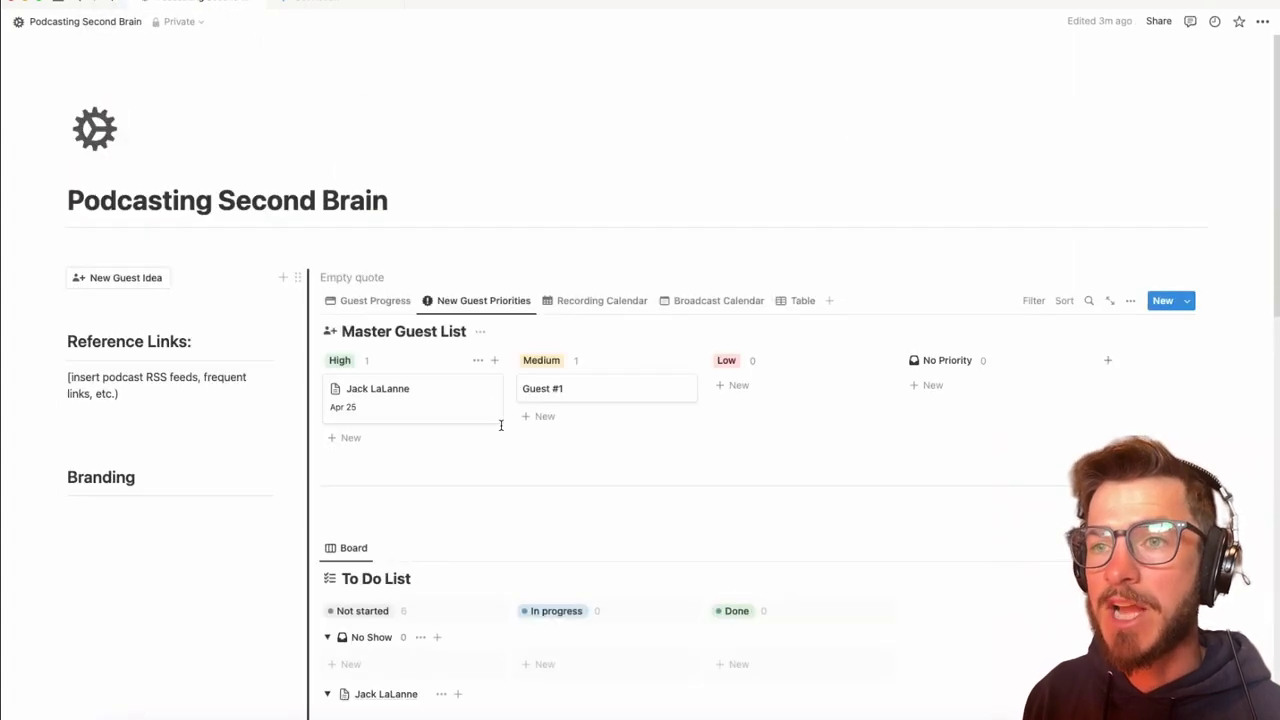
pyautogui.scroll(-5, 502, 428)
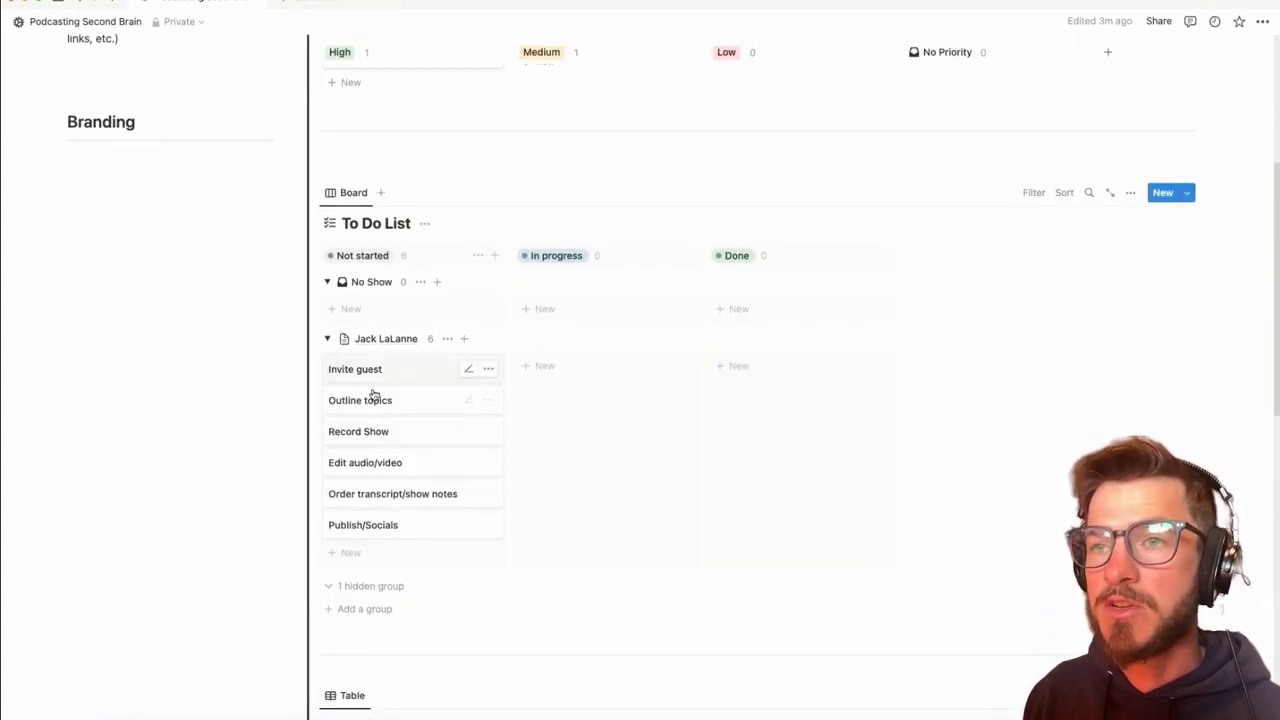
pyautogui.click(326, 341)
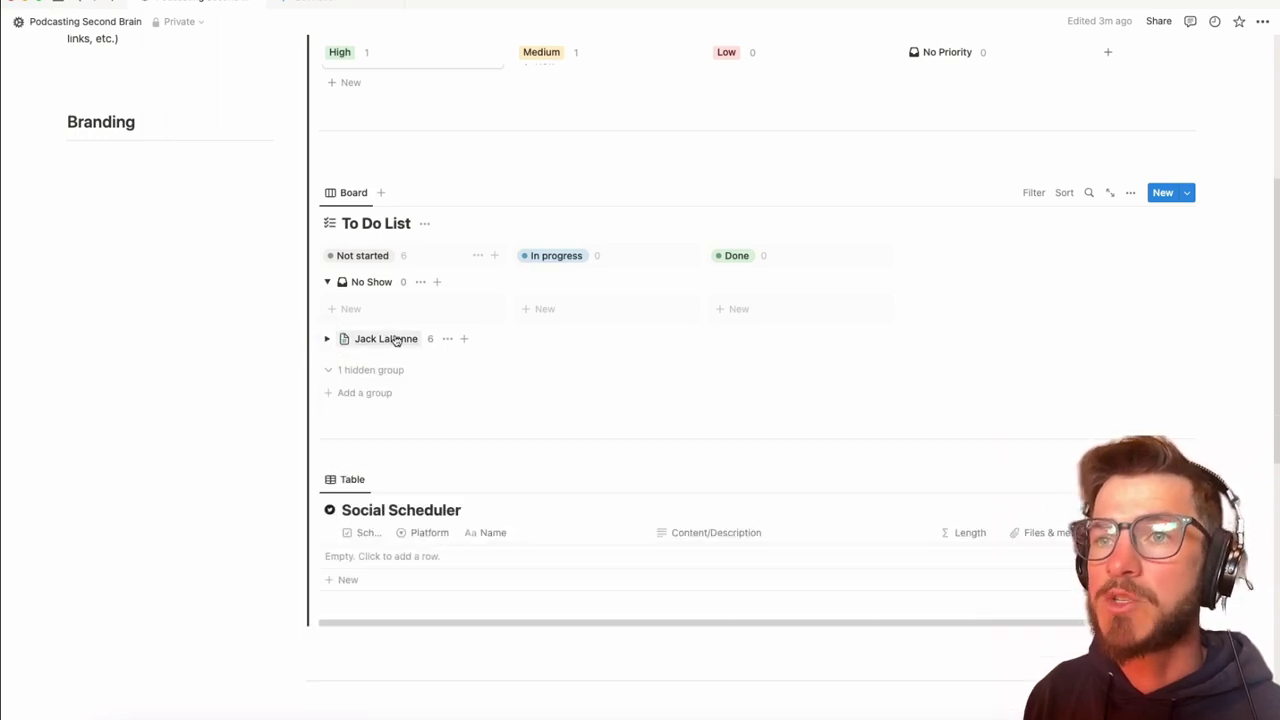
pyautogui.click(328, 341)
pyautogui.click(396, 339)
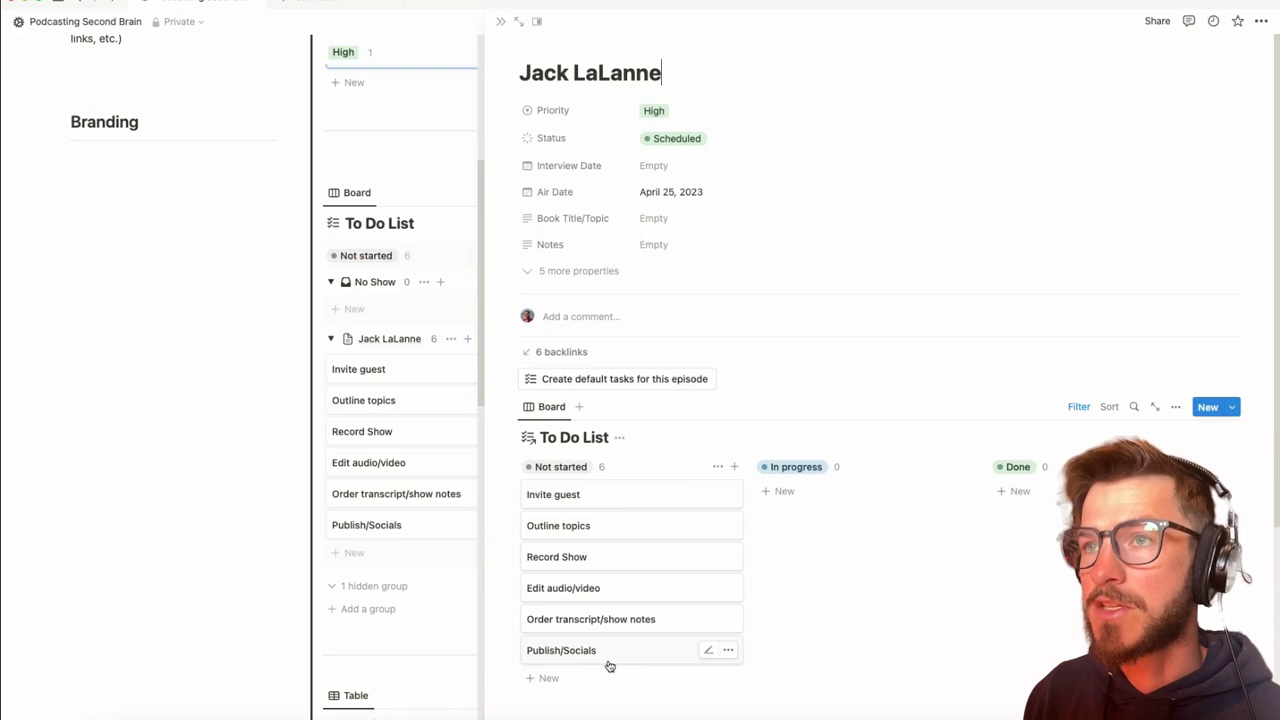
# Apply the Invite/Calendar templates to the Invite guest task and move it to Done.
pyautogui.click(594, 495)
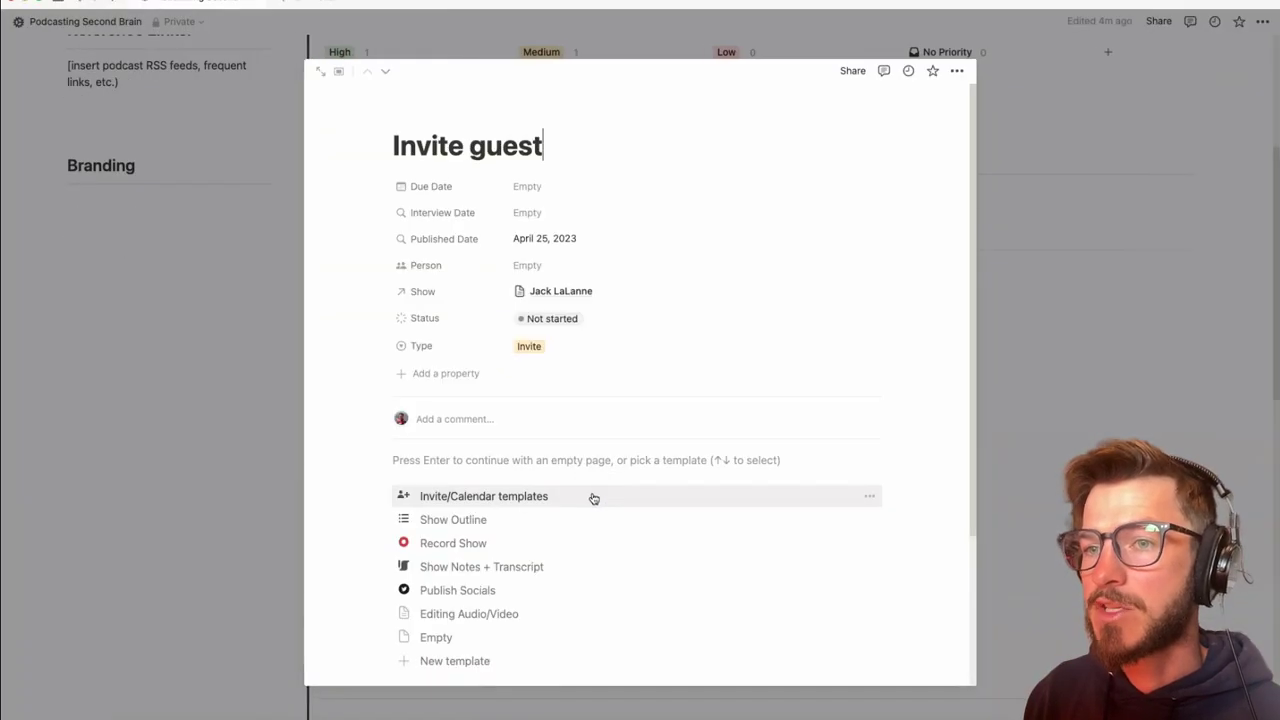
pyautogui.click(536, 500)
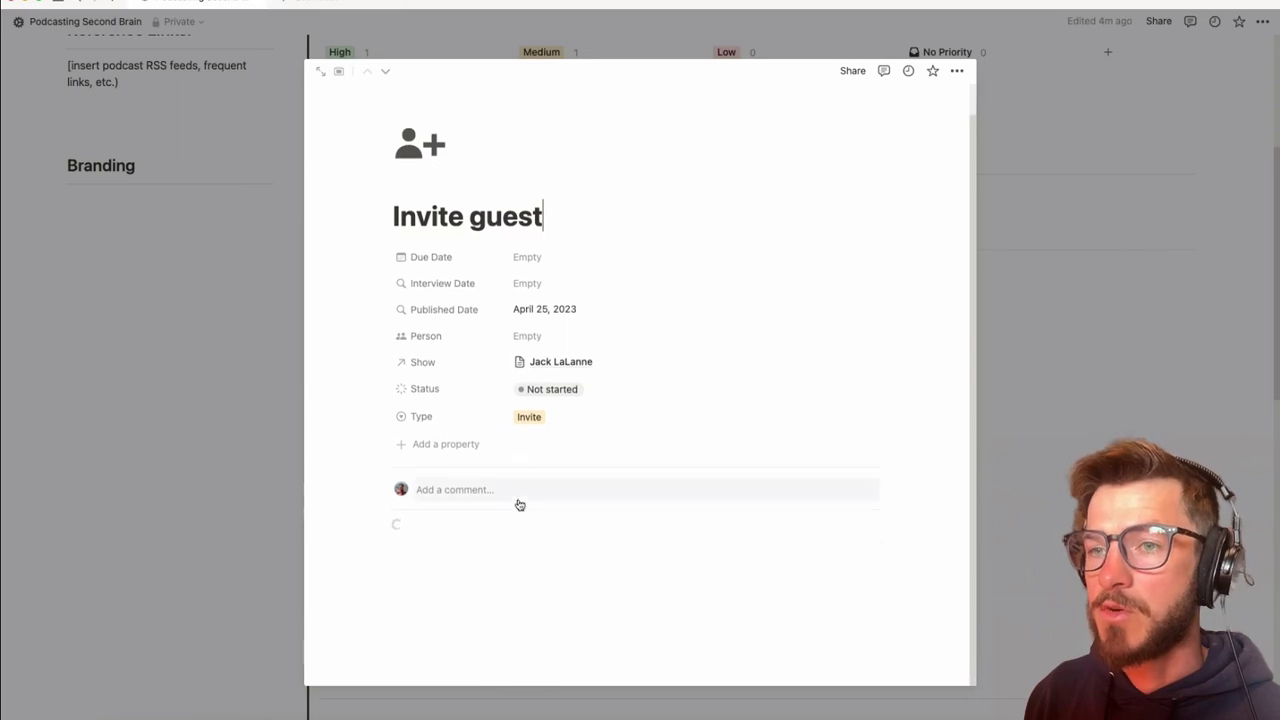
pyautogui.scroll(-5, 520, 506)
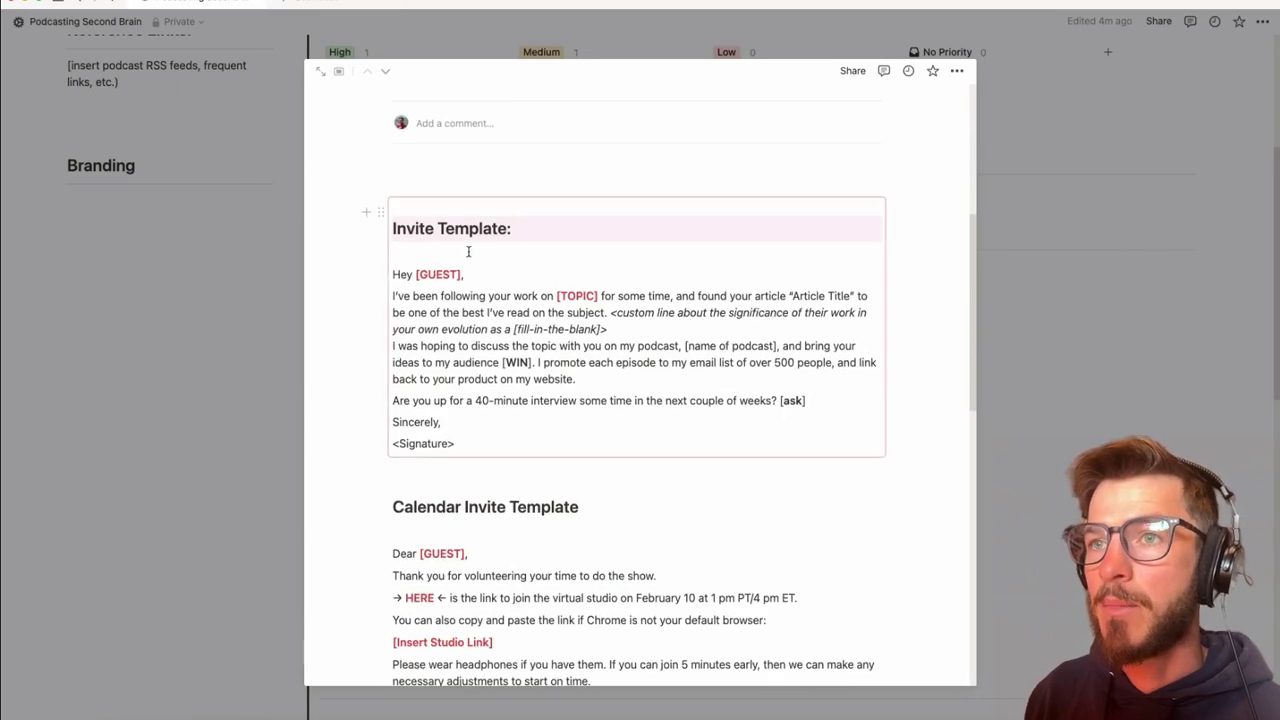
pyautogui.scroll(-5, 512, 350)
pyautogui.scroll(9, 510, 350)
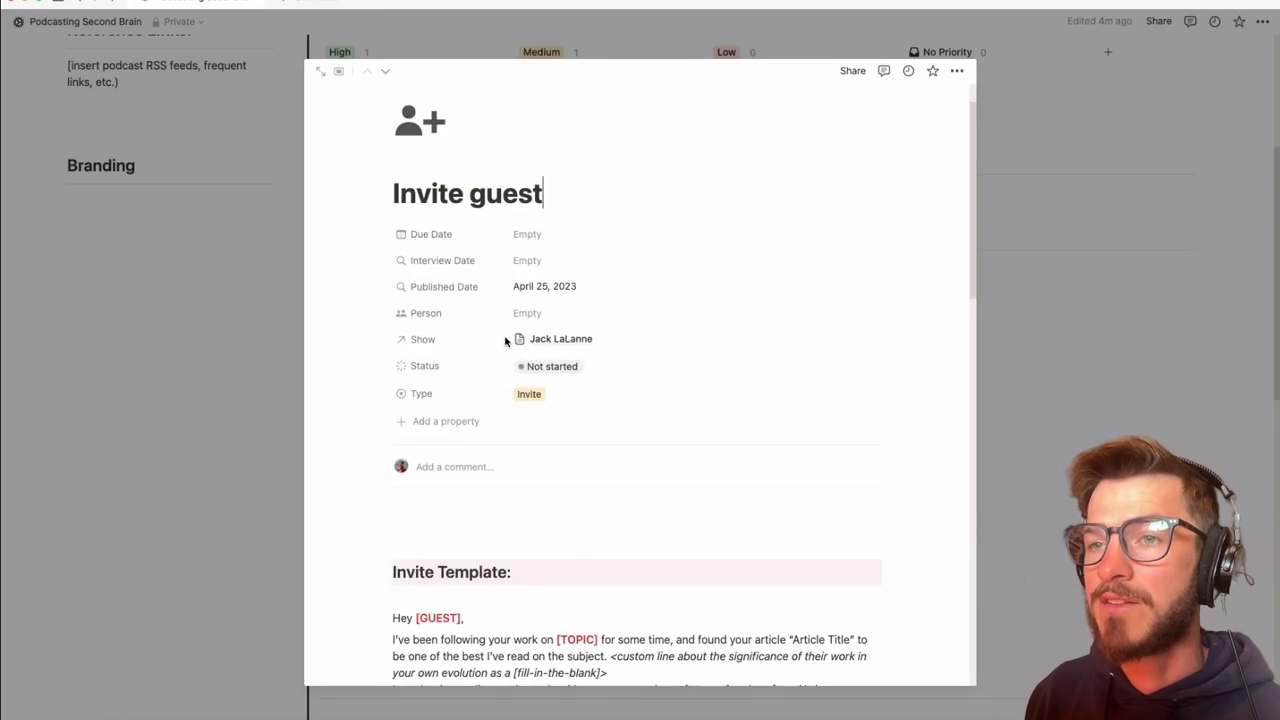
pyautogui.scroll(-15, 506, 346)
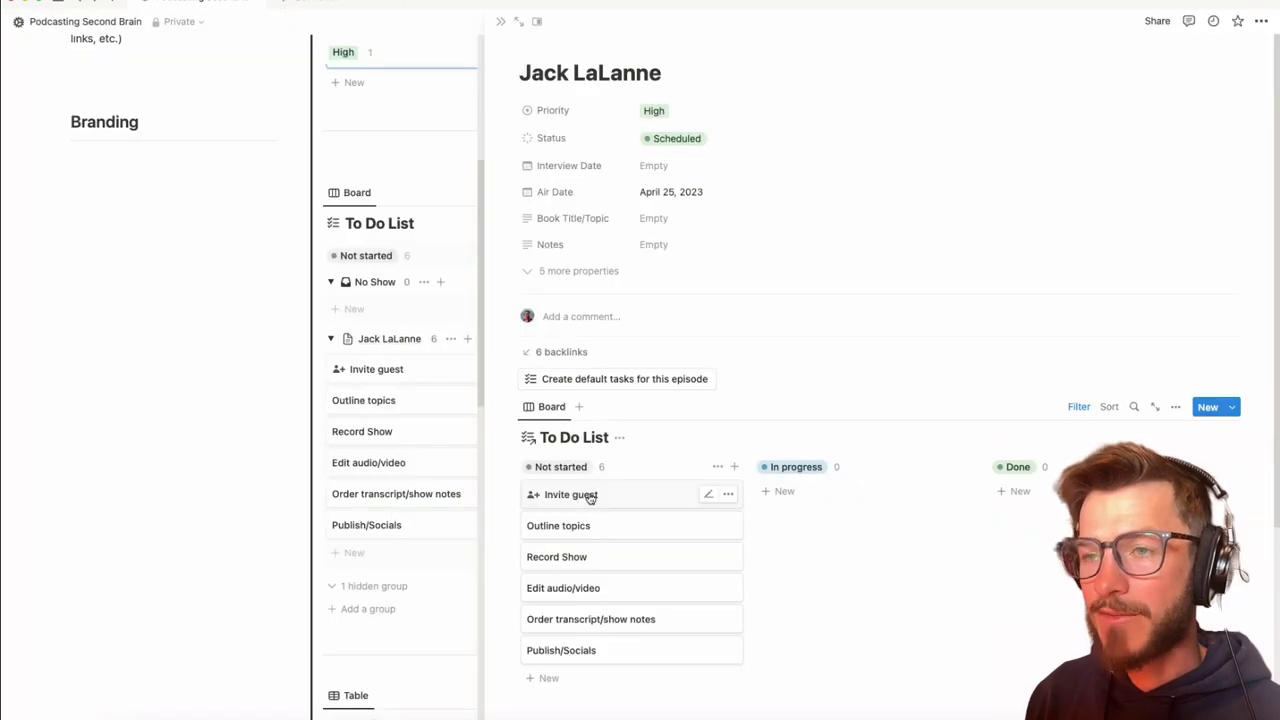
pyautogui.moveTo(583, 494); pyautogui.dragTo(1010, 494)
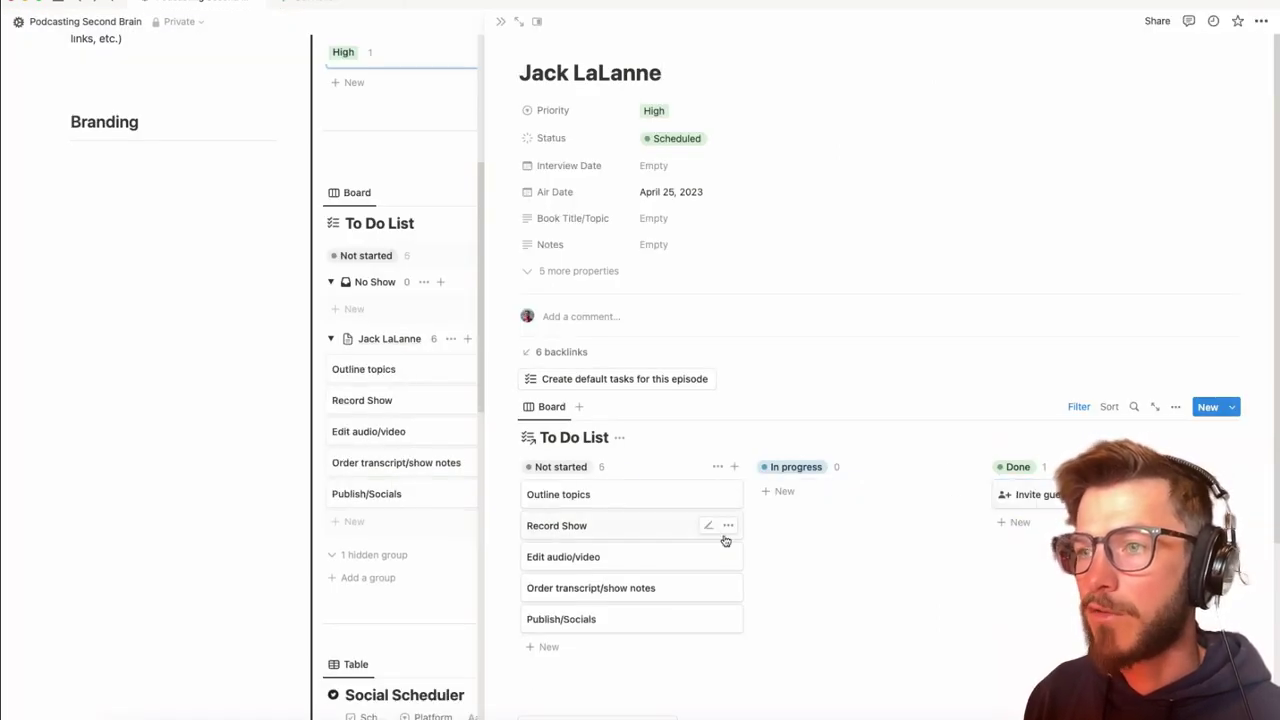
pyautogui.click(608, 499)
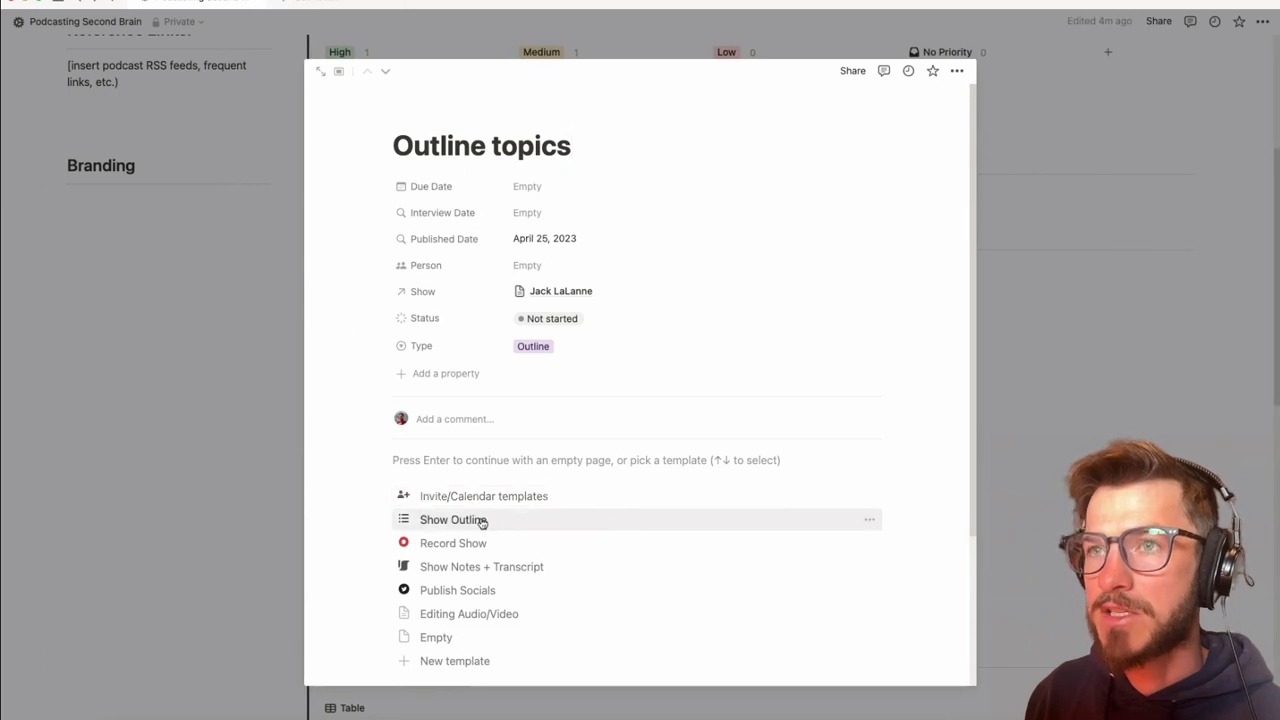
# Set Outline topics to In progress, apply Show Outline, and AI-generate the guest's bio.
pyautogui.click(533, 316)
pyautogui.click(556, 414)
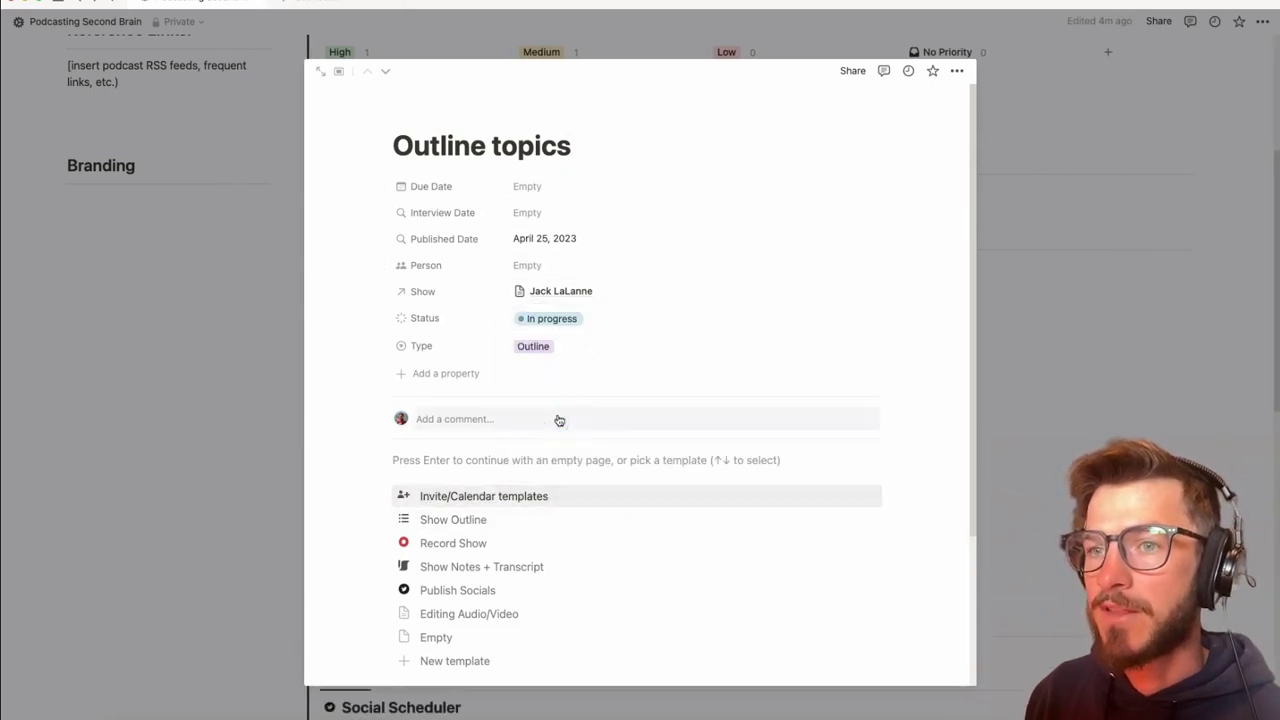
pyautogui.click(472, 519)
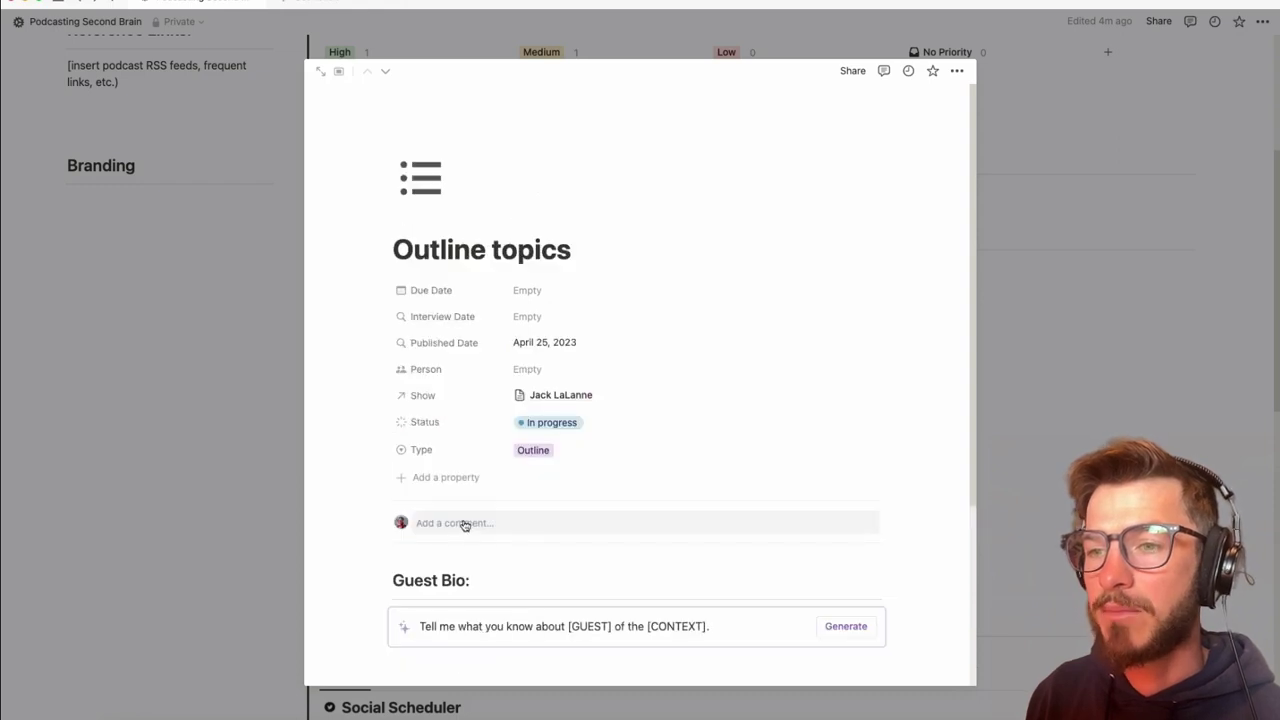
pyautogui.scroll(-3, 471, 519)
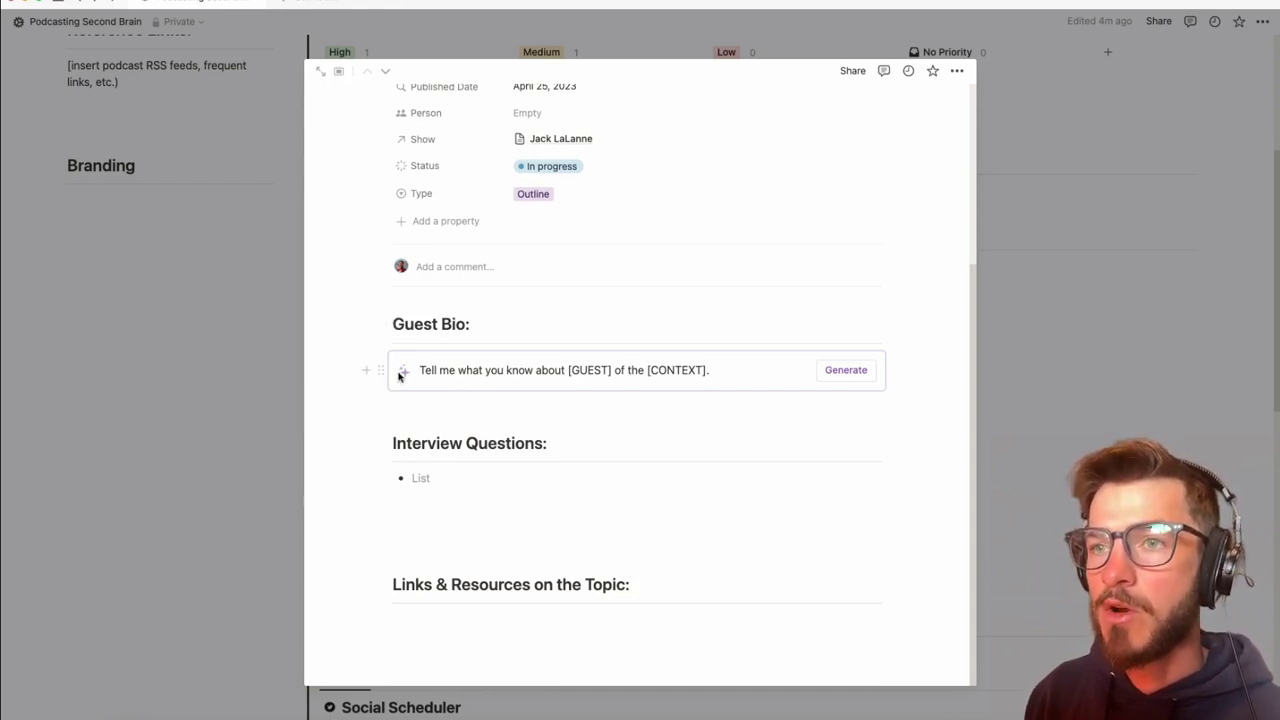
pyautogui.moveTo(569, 370); pyautogui.dragTo(760, 369)
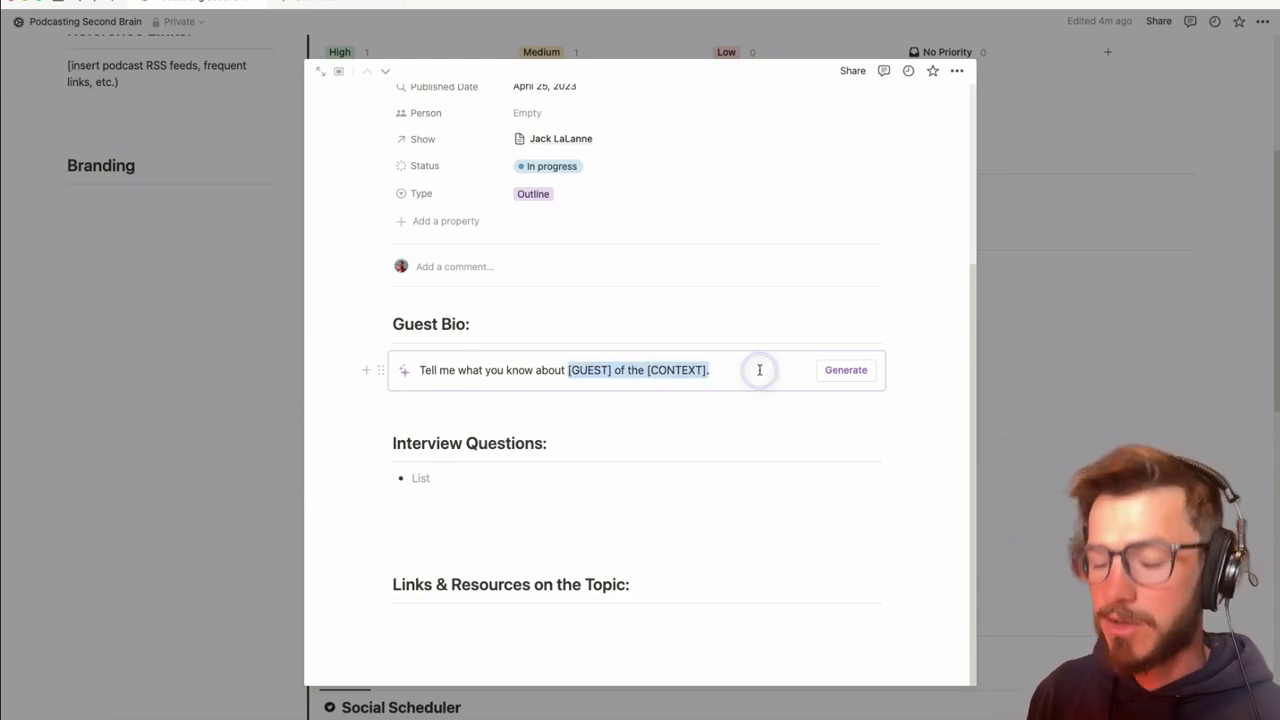
pyautogui.write('Jack')
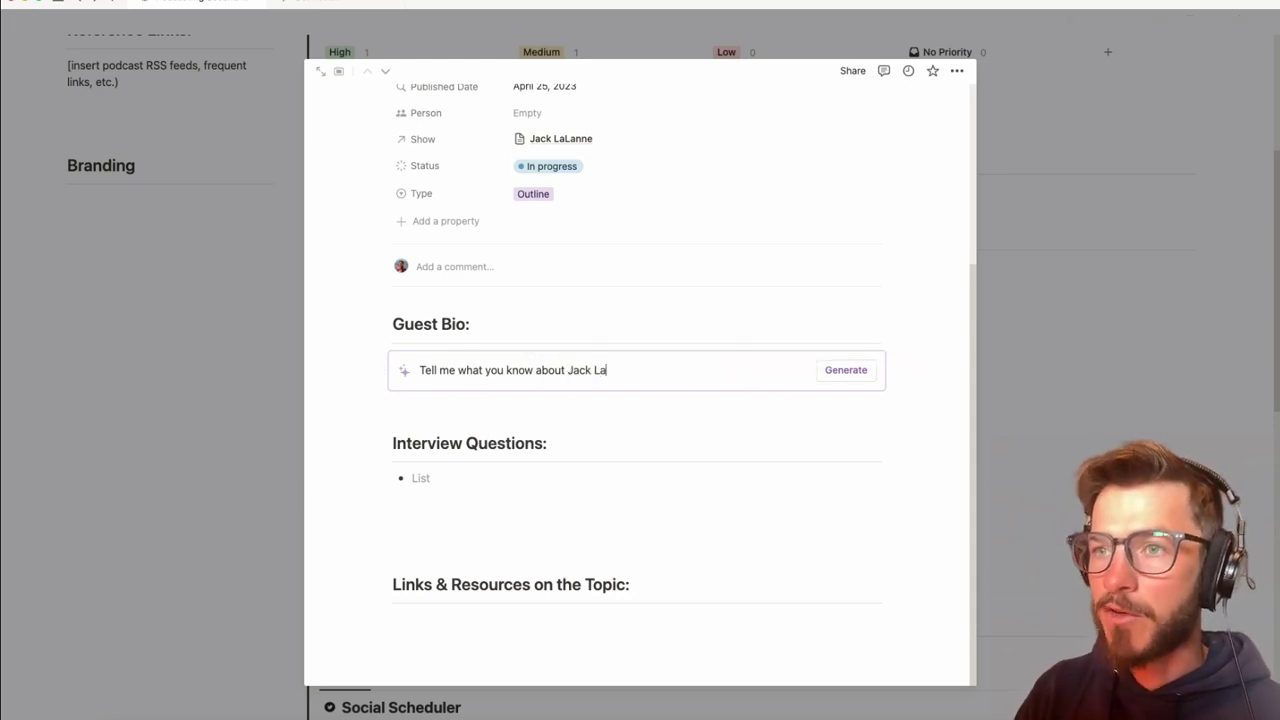
pyautogui.write(' LaLann')
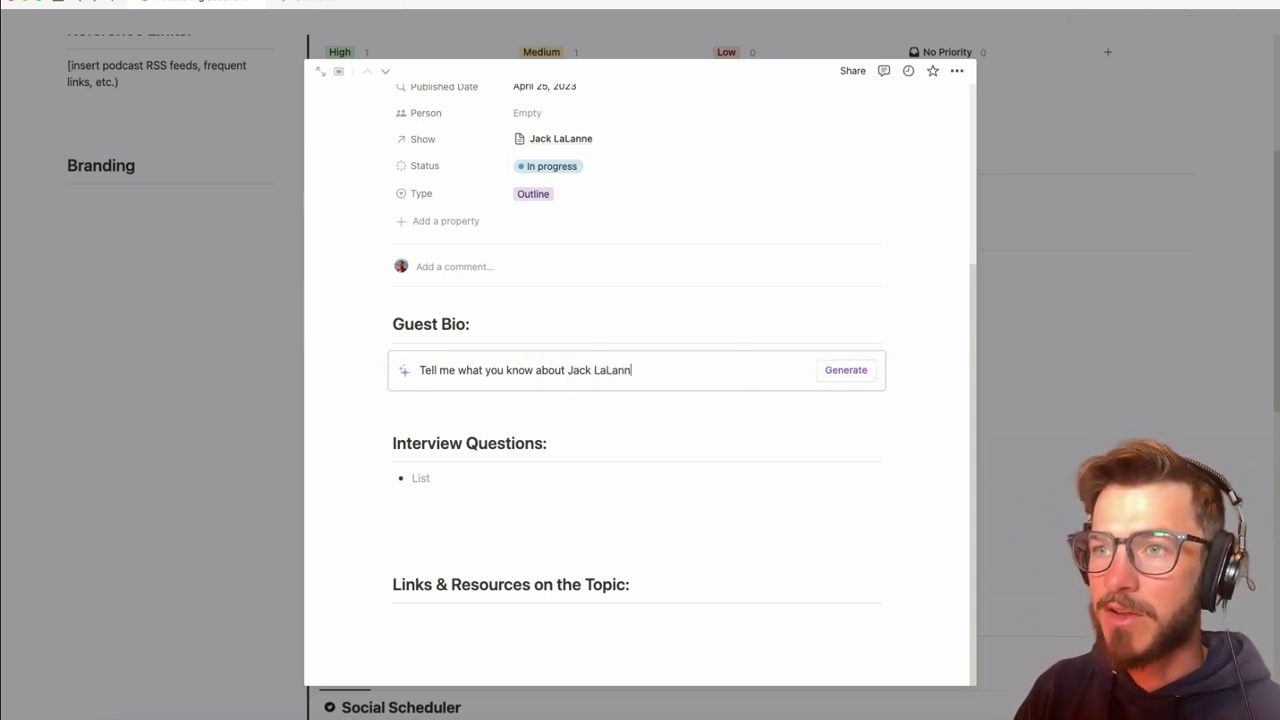
pyautogui.write('e')
pyautogui.click(858, 371)
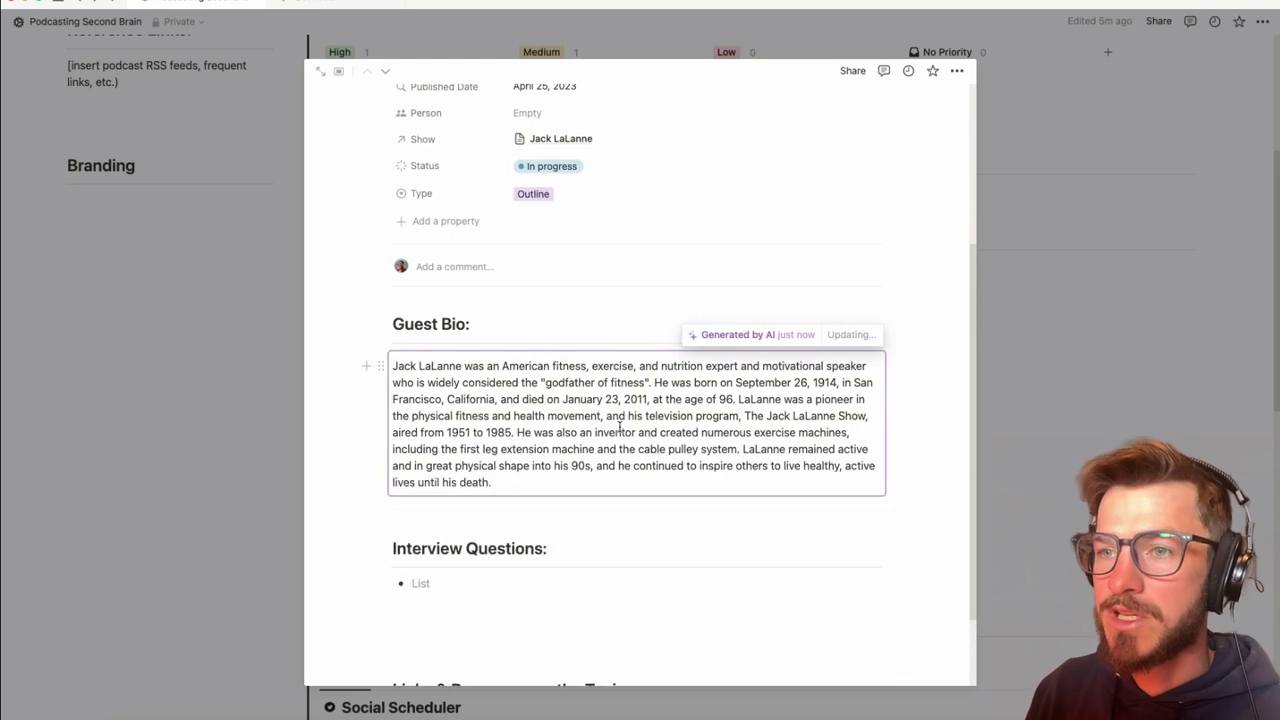
# Paste the saved tweet link under Links & Resources and embed it as a tweet.
pyautogui.scroll(-2, 620, 428)
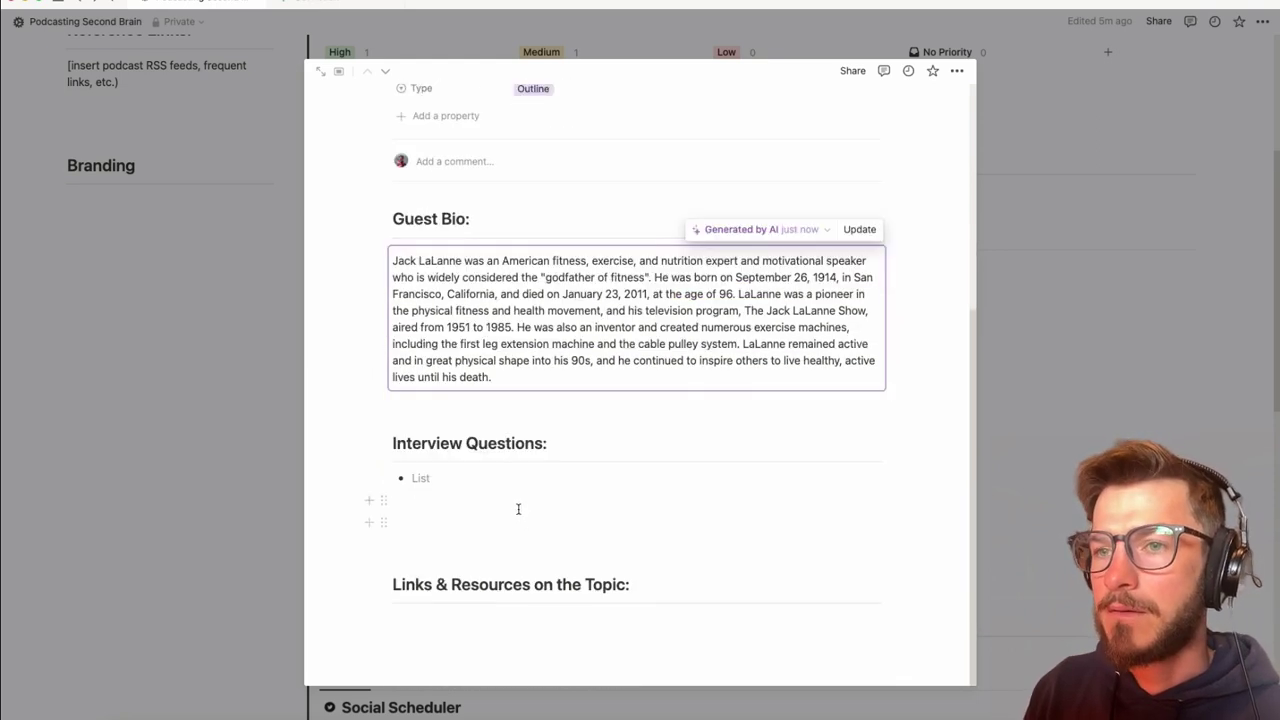
pyautogui.click(460, 487)
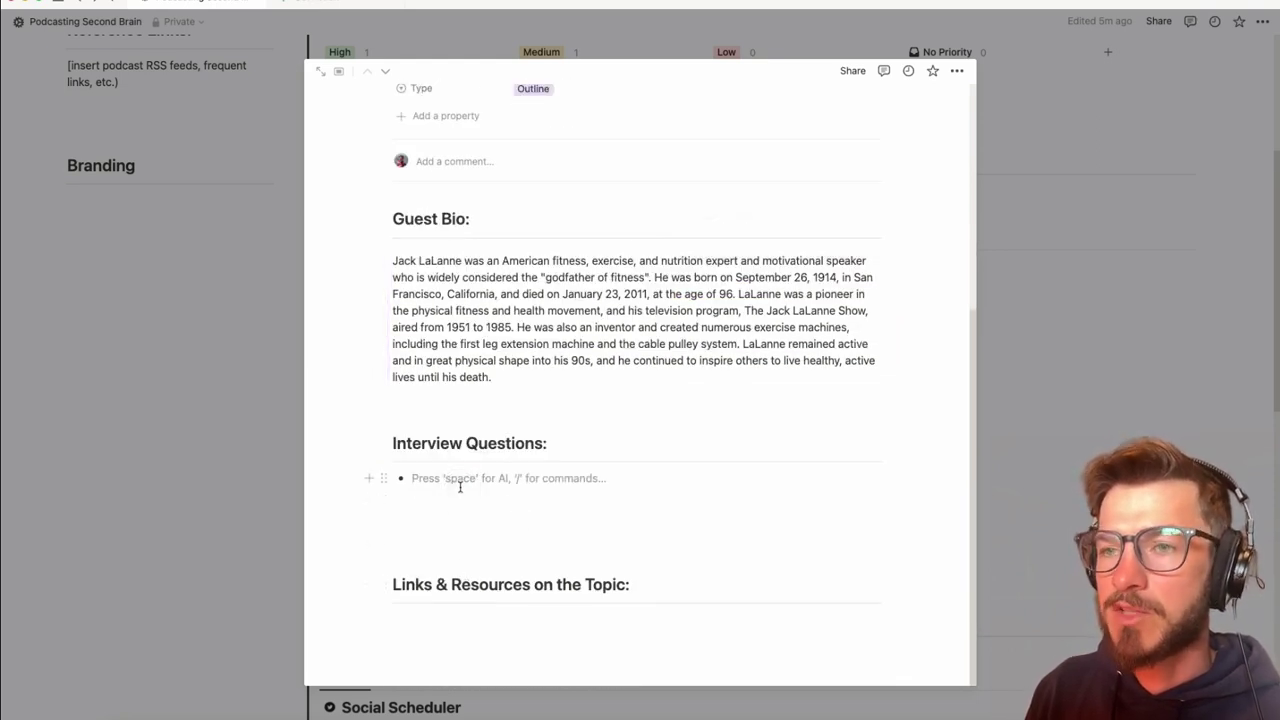
pyautogui.click(505, 627)
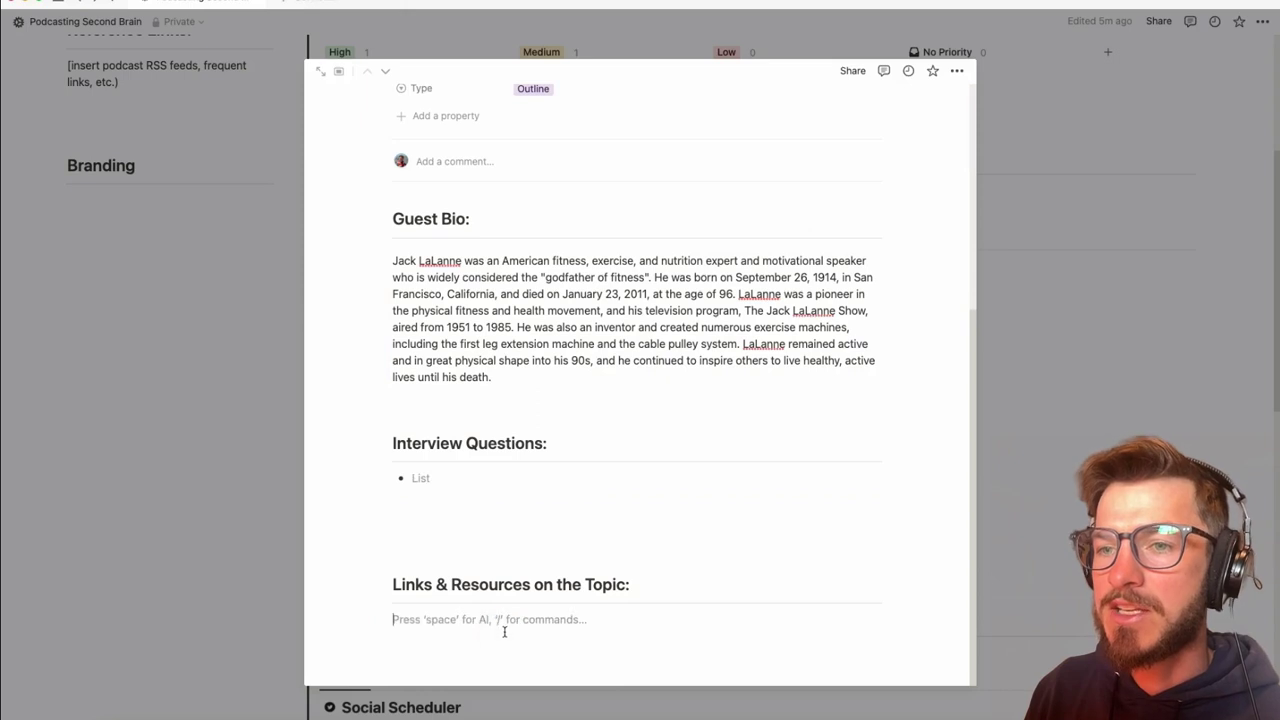
pyautogui.click(982, 5)
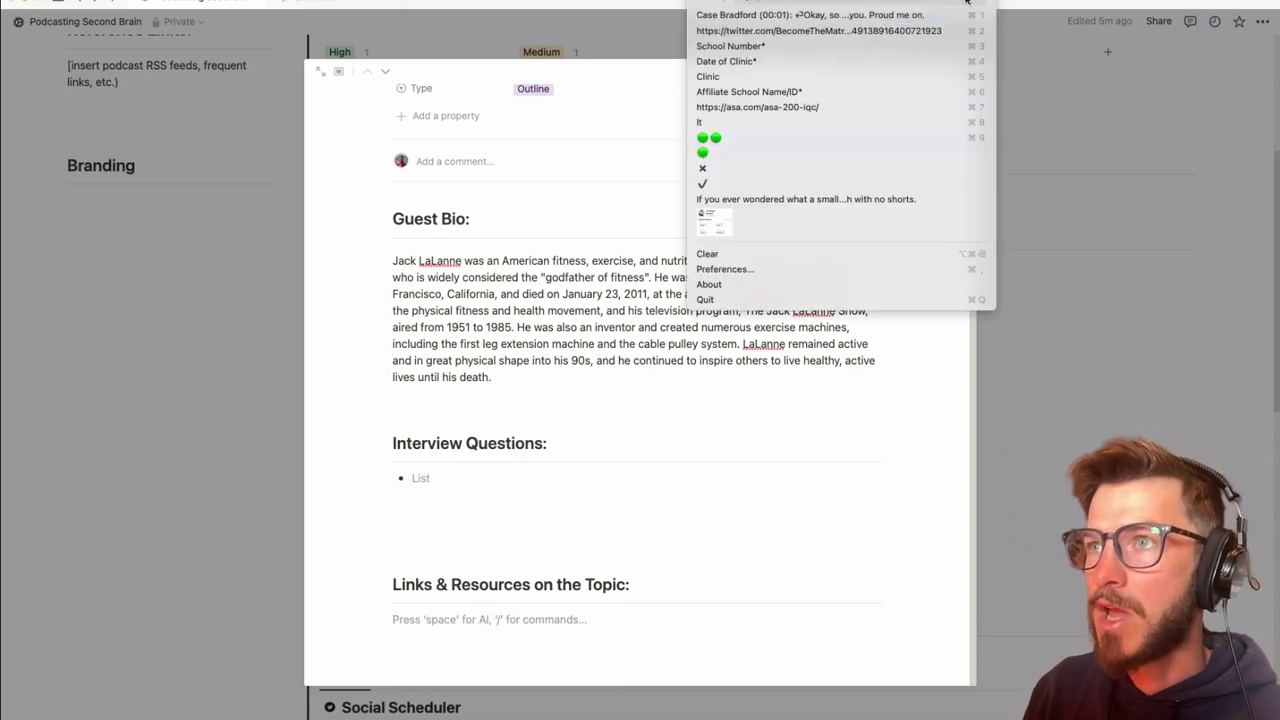
pyautogui.click(882, 30)
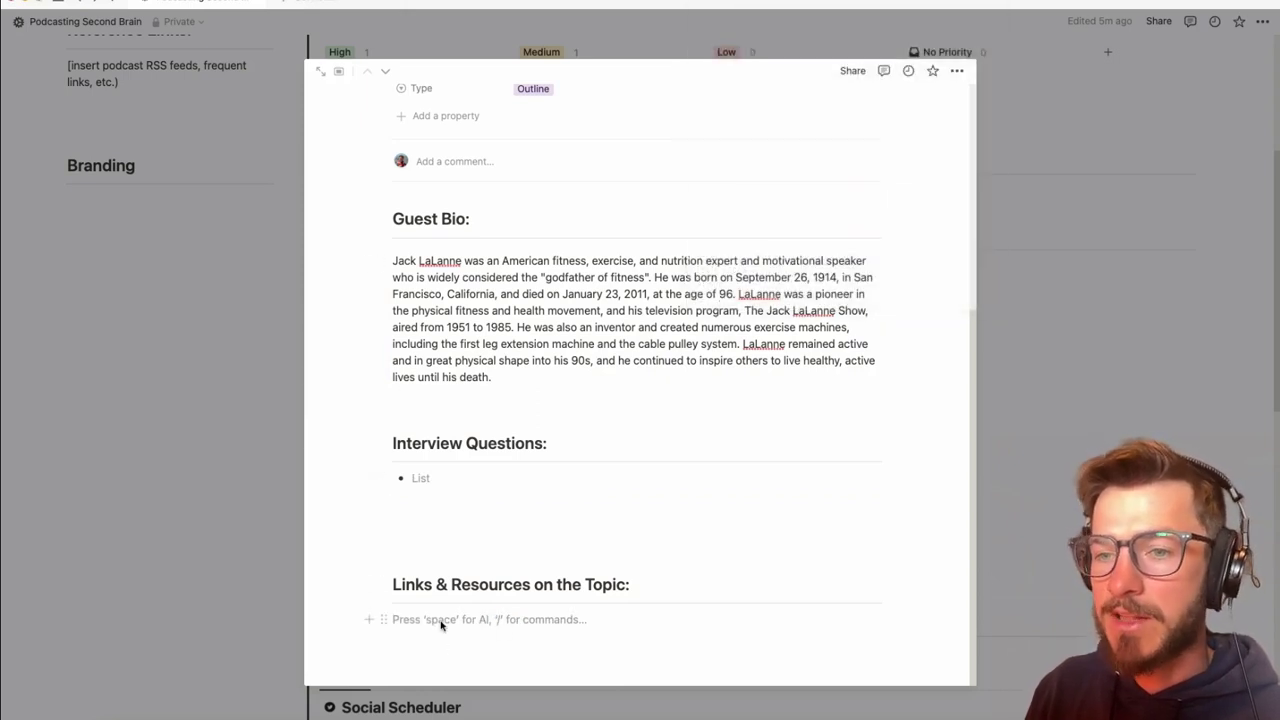
pyautogui.press('super+v')
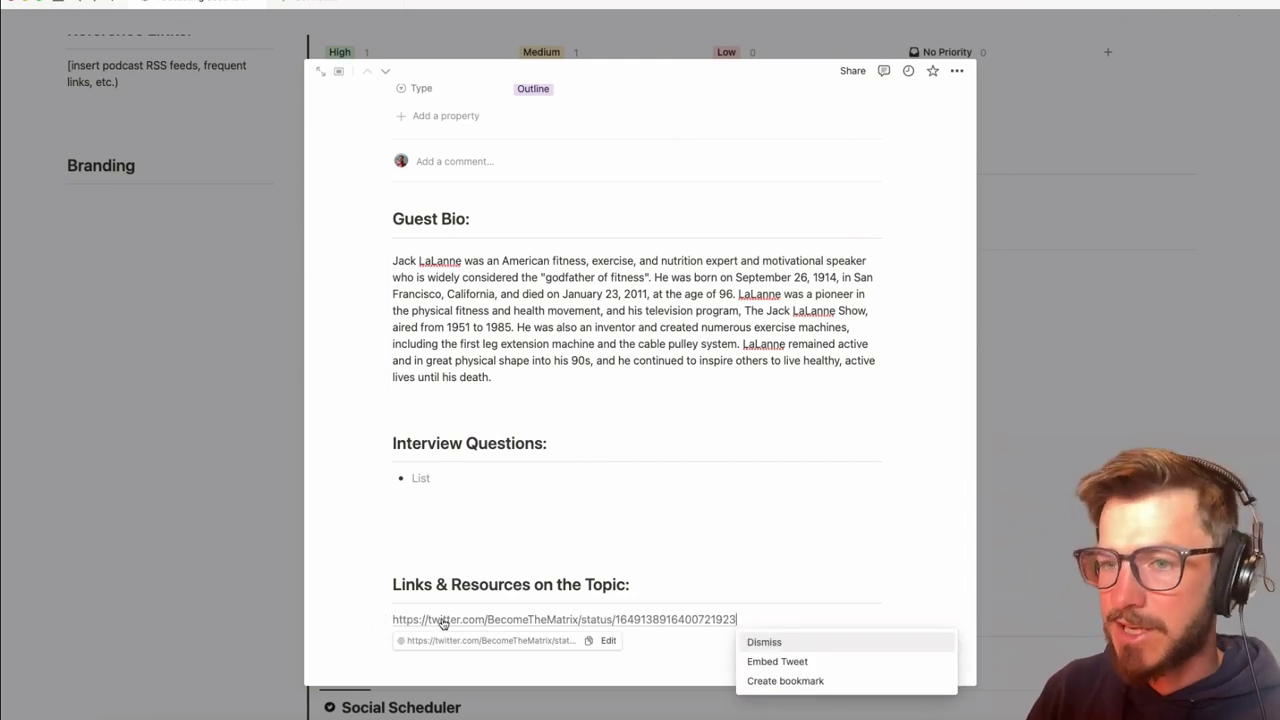
pyautogui.press('Down')
pyautogui.press('Return')
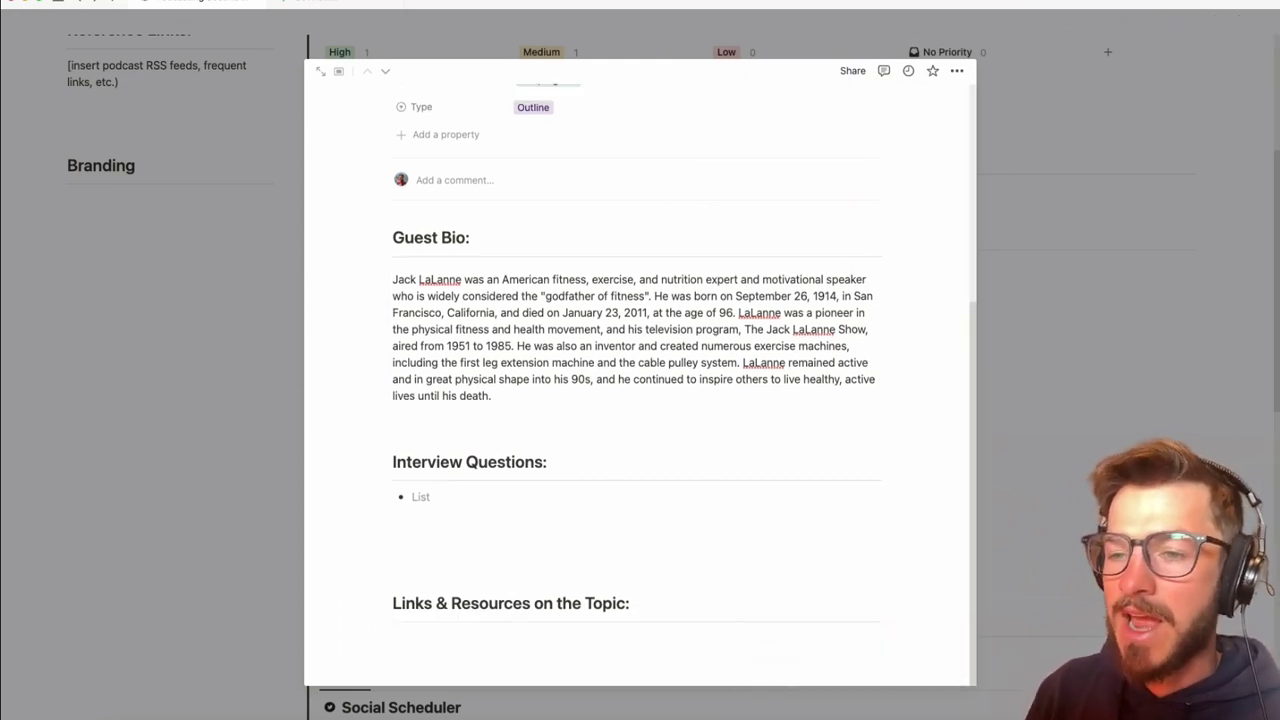
# Move the Outline topics task to Done.
pyautogui.scroll(-4, 520, 582)
pyautogui.scroll(-2, 560, 555)
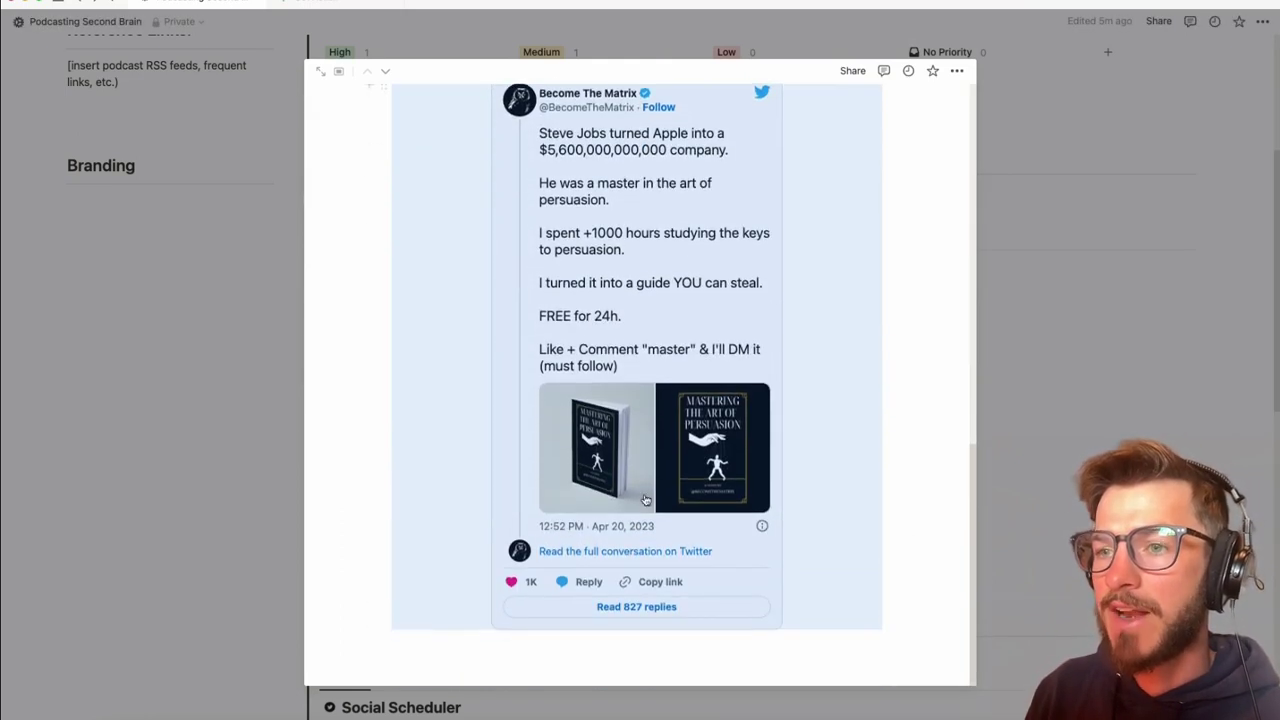
pyautogui.scroll(3, 592, 379)
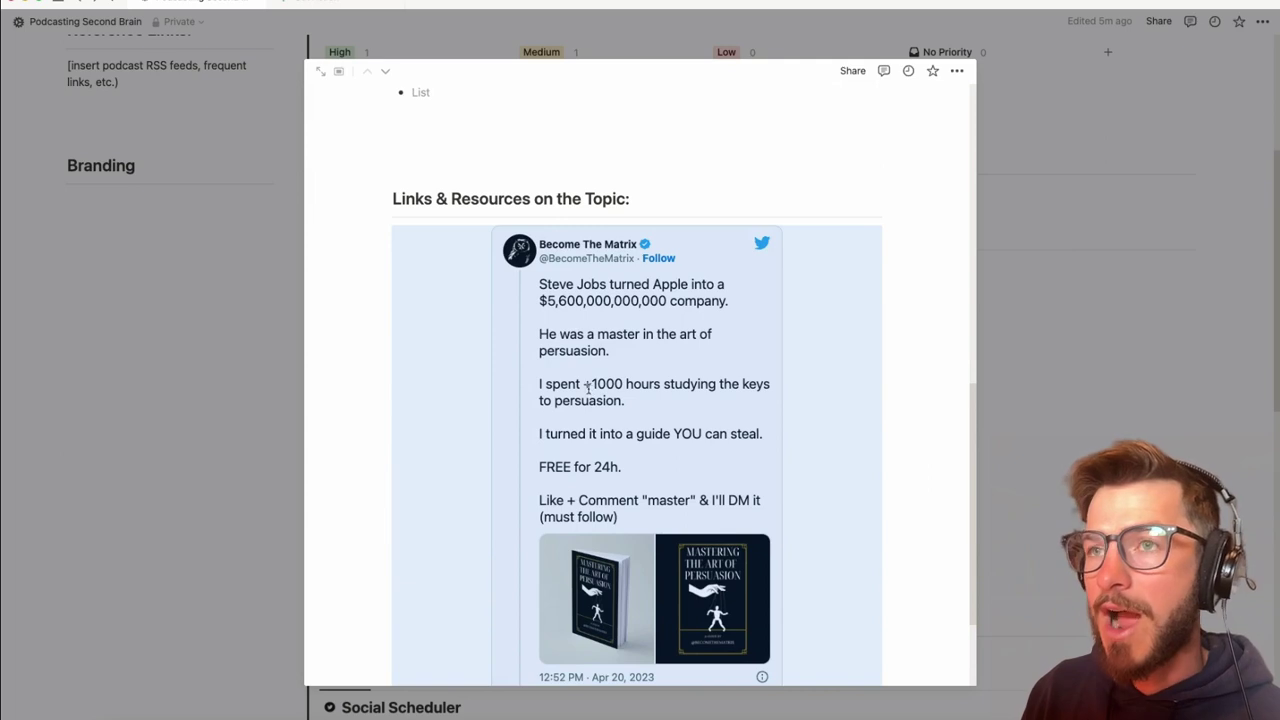
pyautogui.scroll(3, 590, 383)
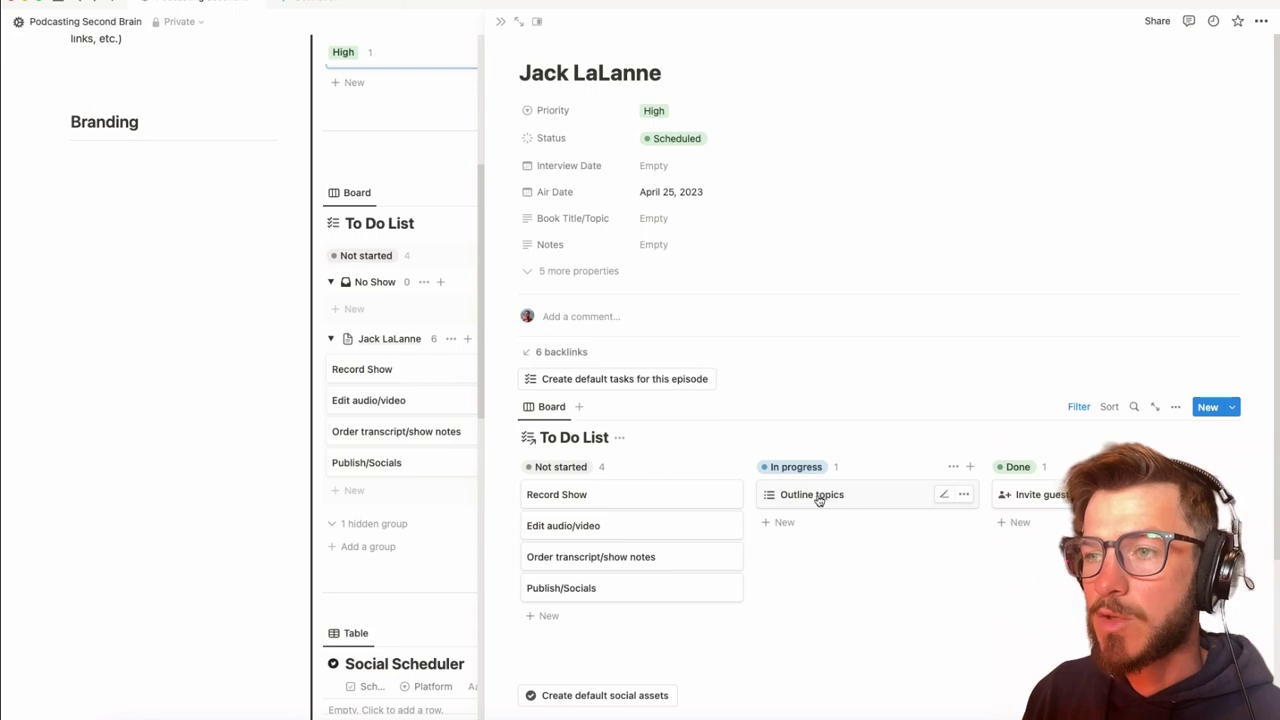
pyautogui.moveTo(820, 494); pyautogui.dragTo(1067, 524)
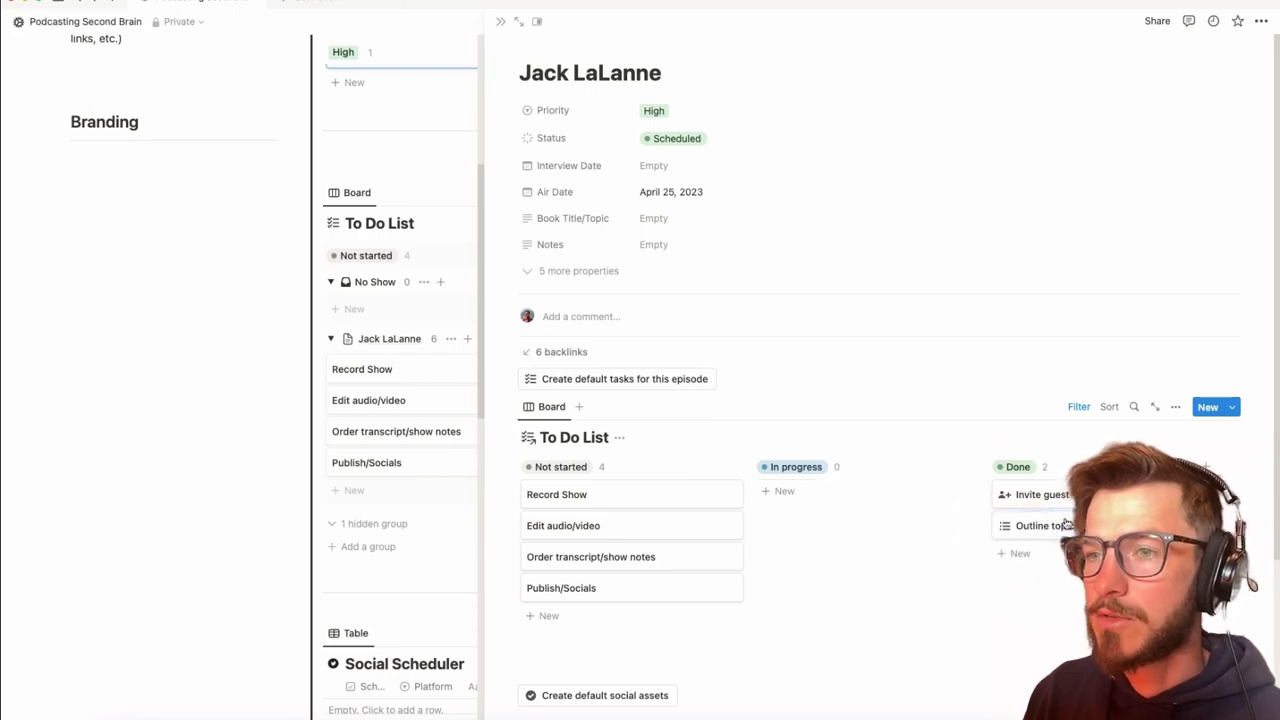
# Apply the Record Show template to the Record Show task page.
pyautogui.click(586, 498)
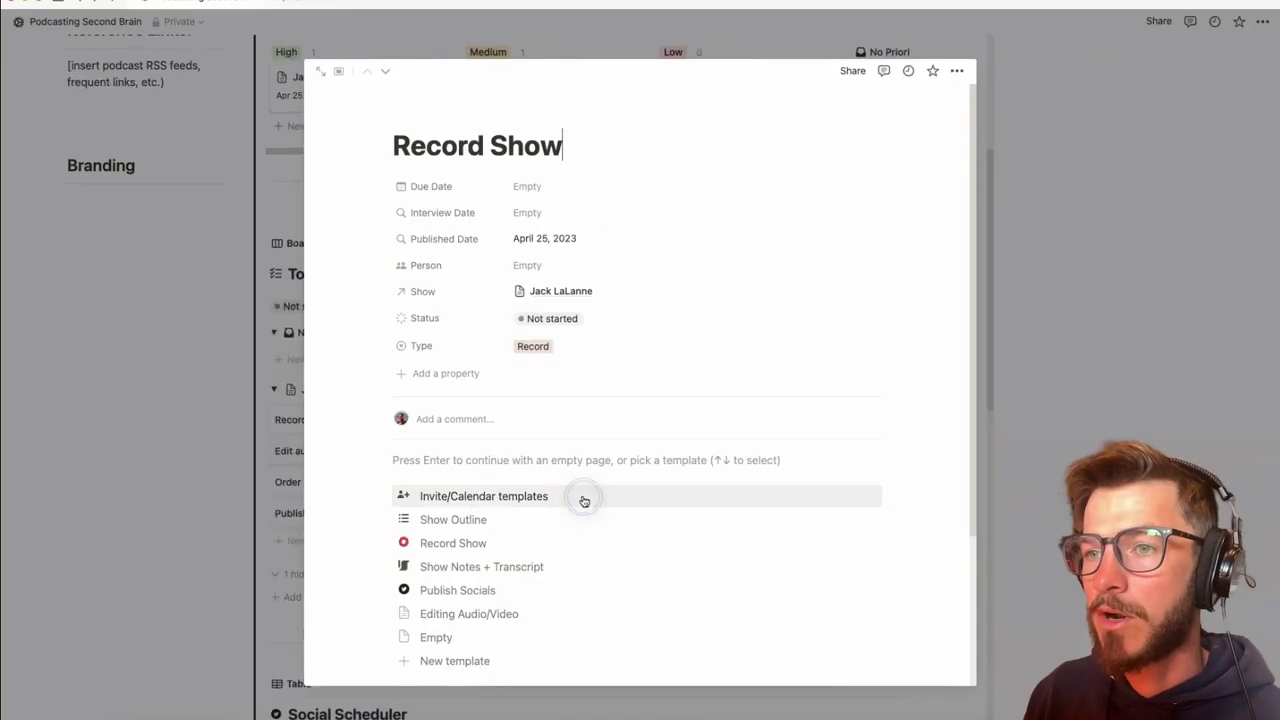
pyautogui.click(458, 543)
pyautogui.scroll(-2, 626, 557)
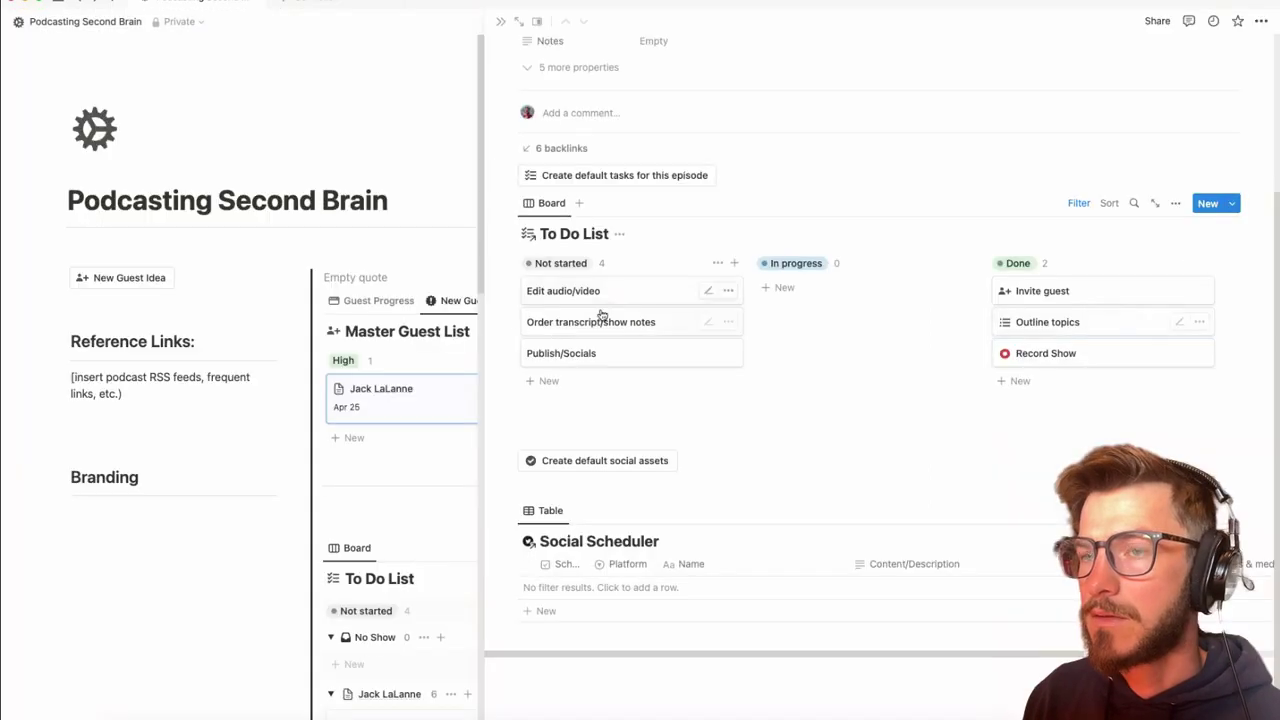
# Apply the Editing Audio/Video template to Edit audio/video and add an empty to-do below the clip-listening item.
pyautogui.click(600, 302)
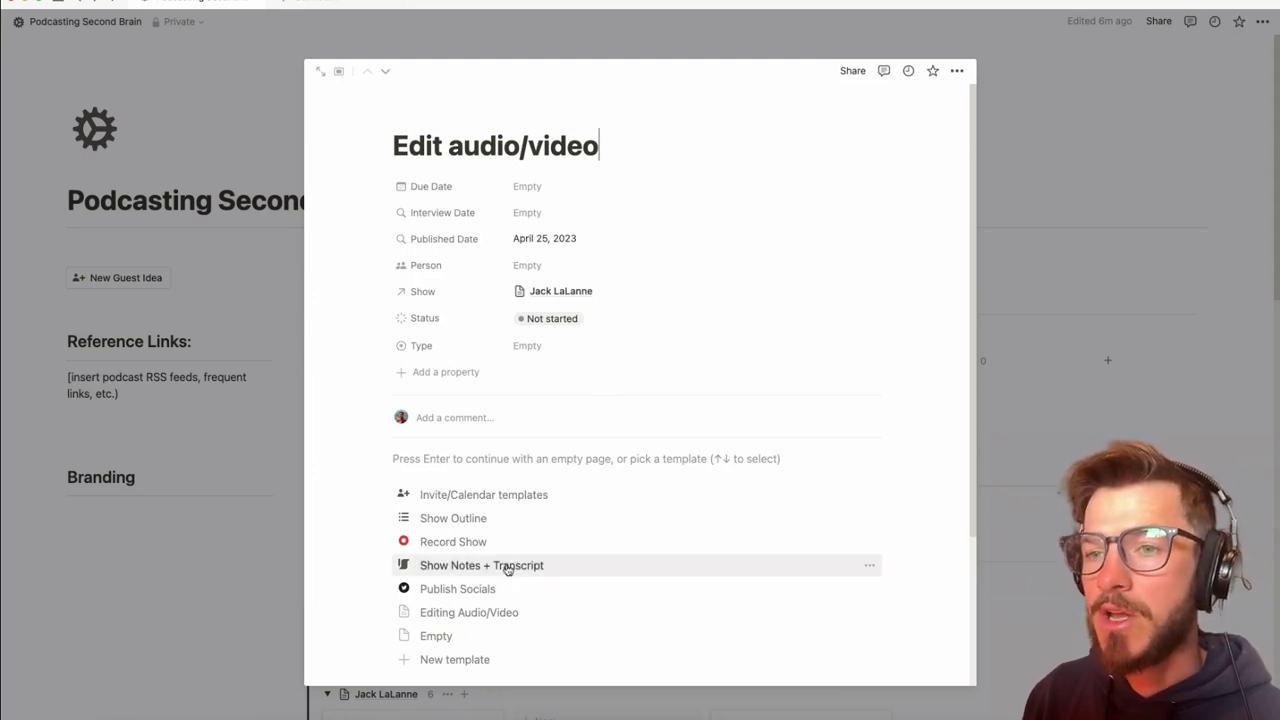
pyautogui.click(491, 612)
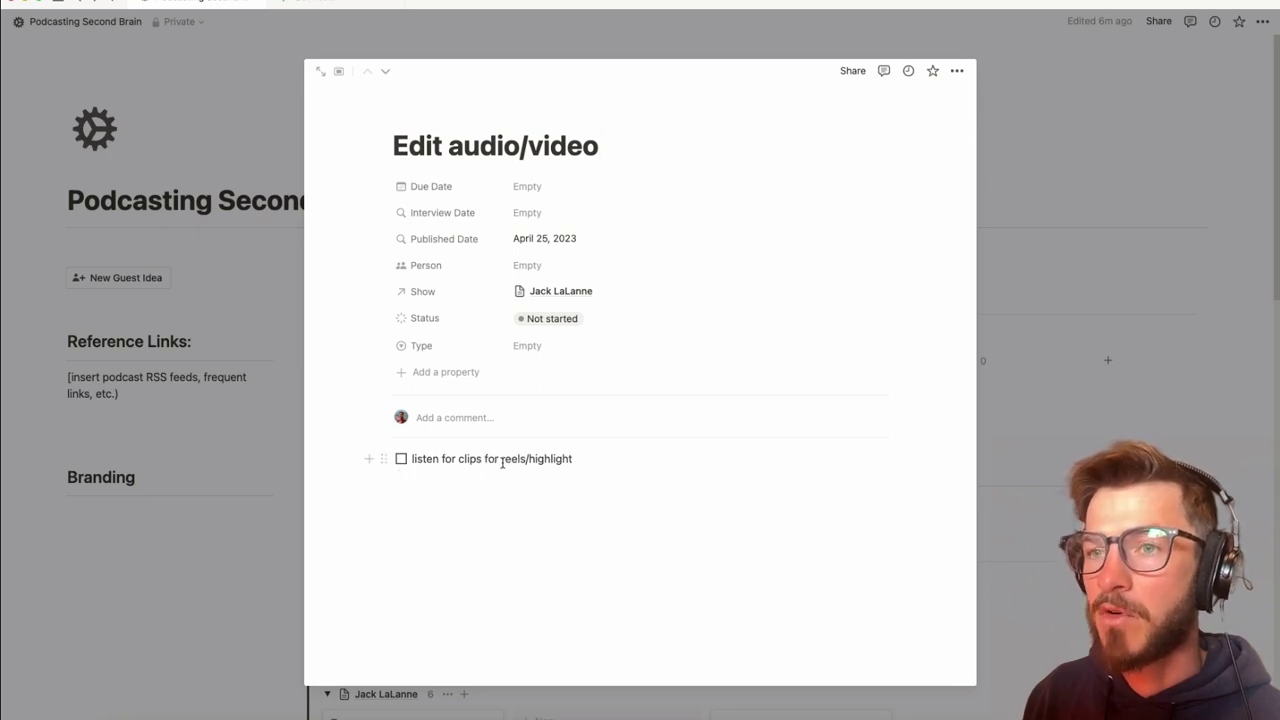
pyautogui.click(612, 459)
pyautogui.press('Return')
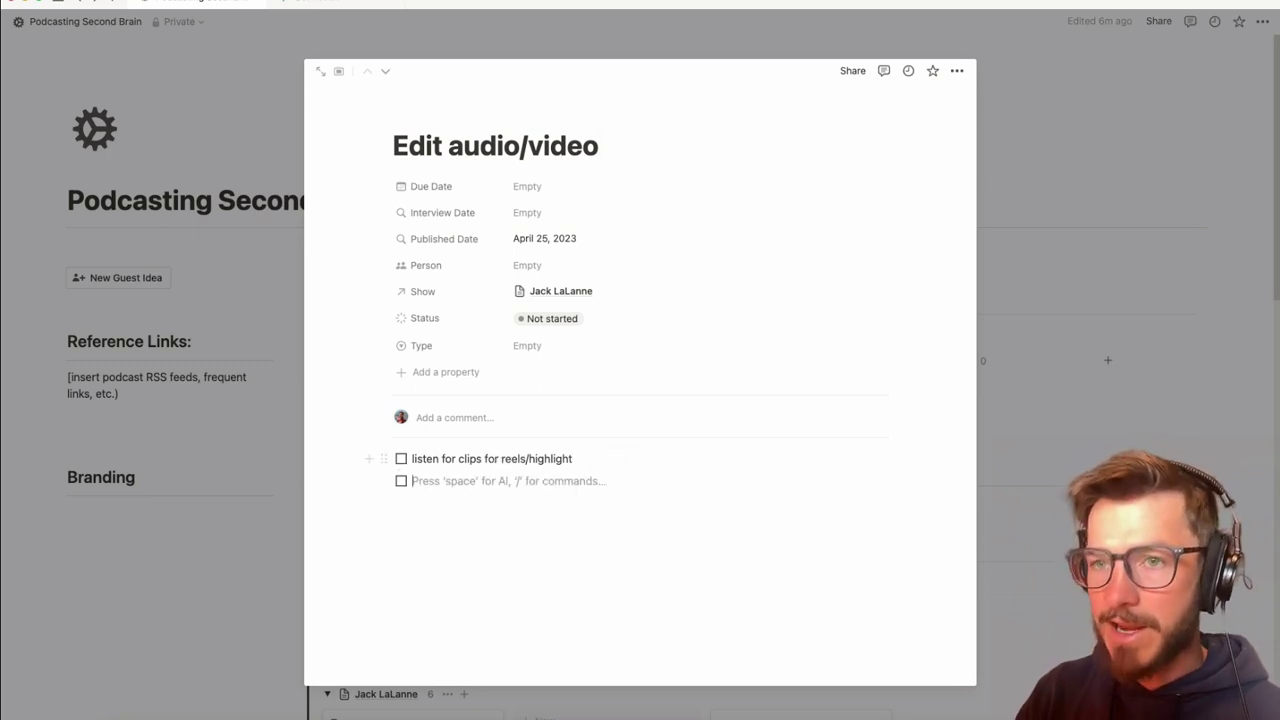
pyautogui.write('/')
pyautogui.press('BackSpace')
pyautogui.press('BackSpace')
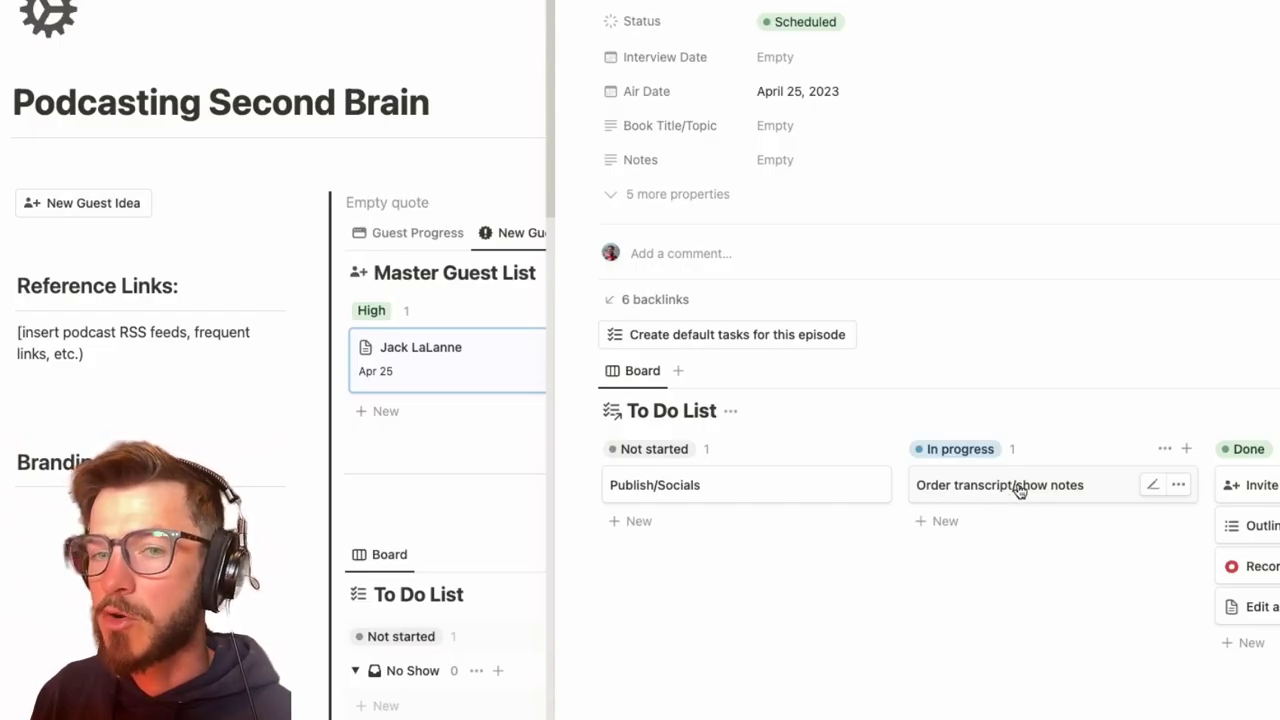
# Apply the Show Notes + Transcript template to the Order transcript/show notes task.
pyautogui.click(1019, 487)
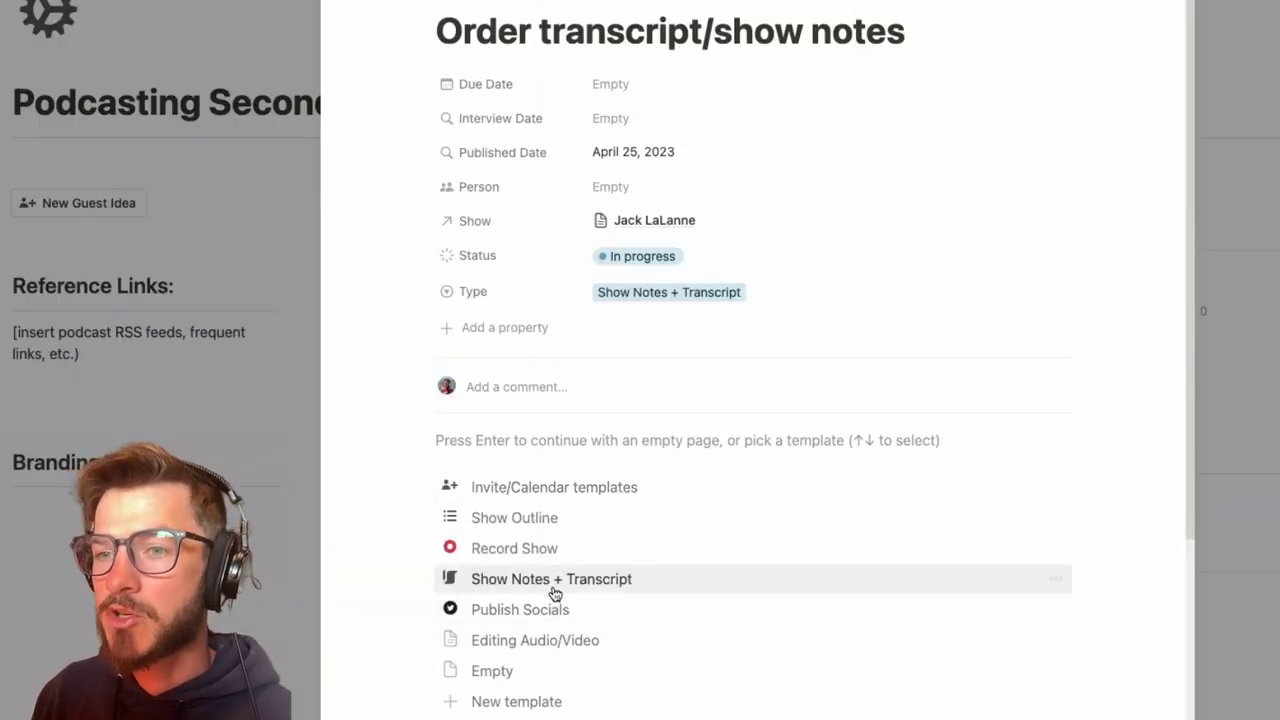
pyautogui.click(553, 582)
pyautogui.scroll(-4, 557, 580)
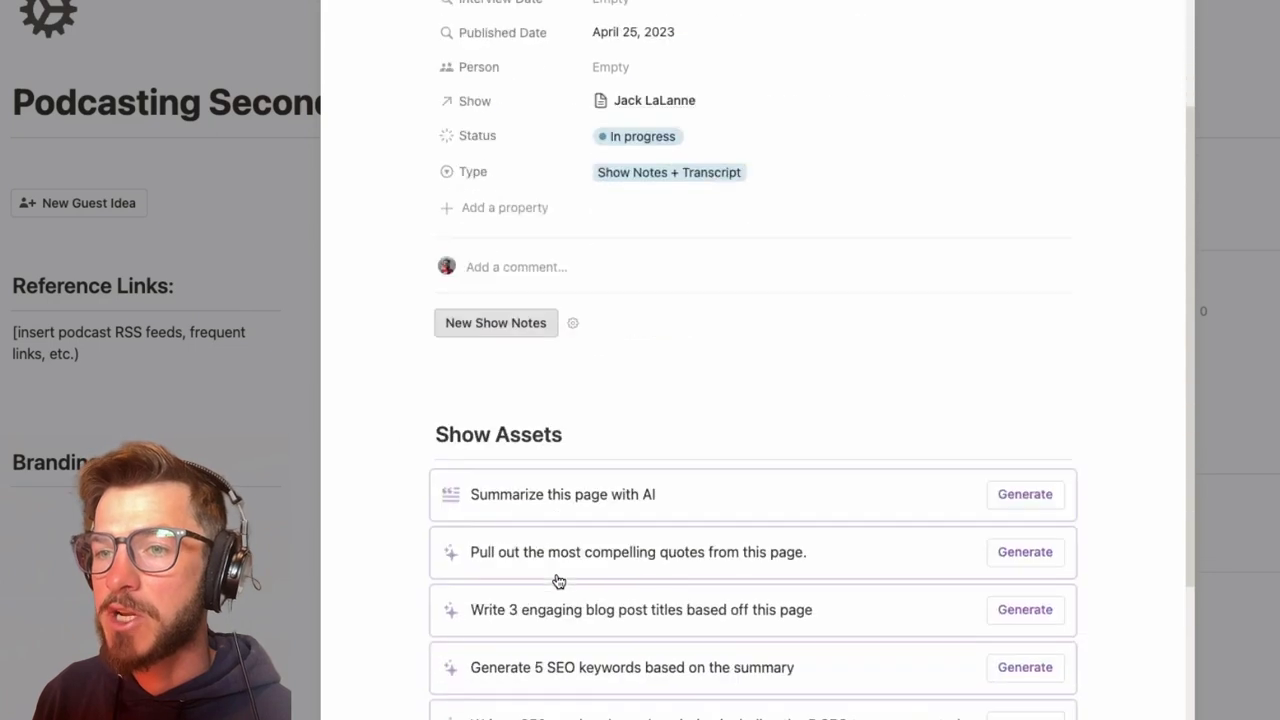
pyautogui.scroll(-2, 557, 580)
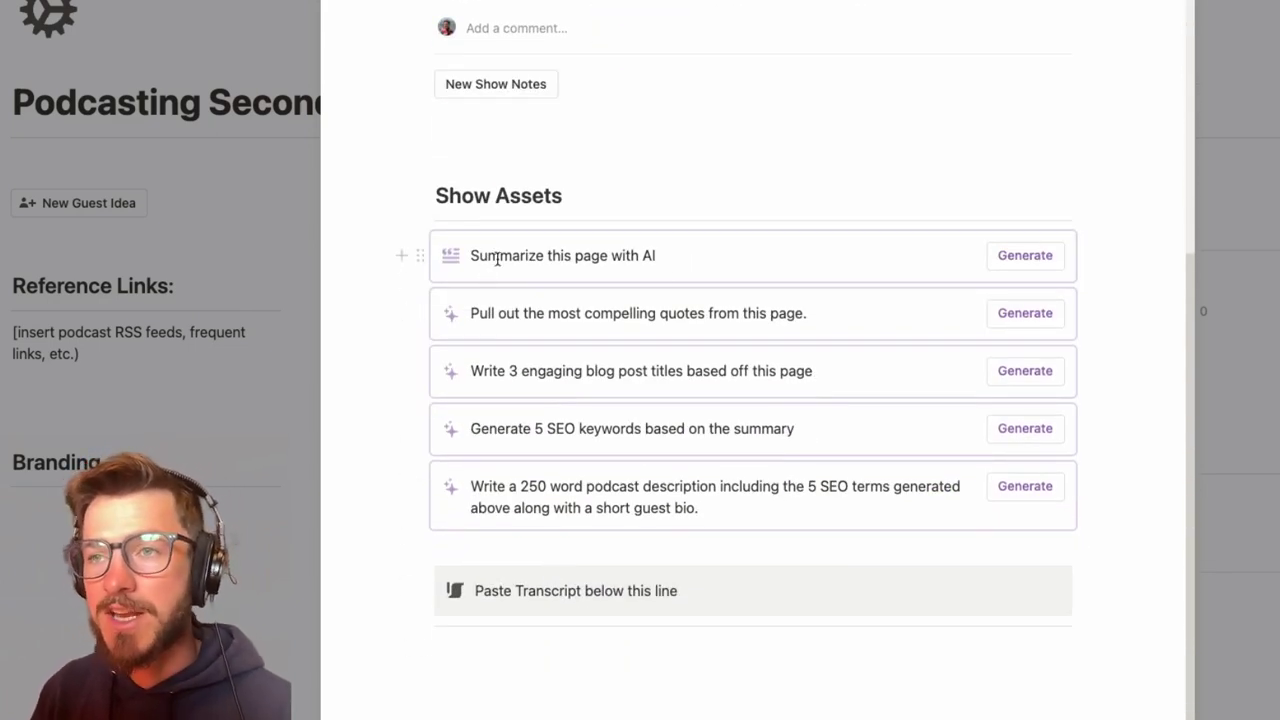
# Paste the transcript text file below the transcript line and generate the most compelling quotes.
pyautogui.click(576, 664)
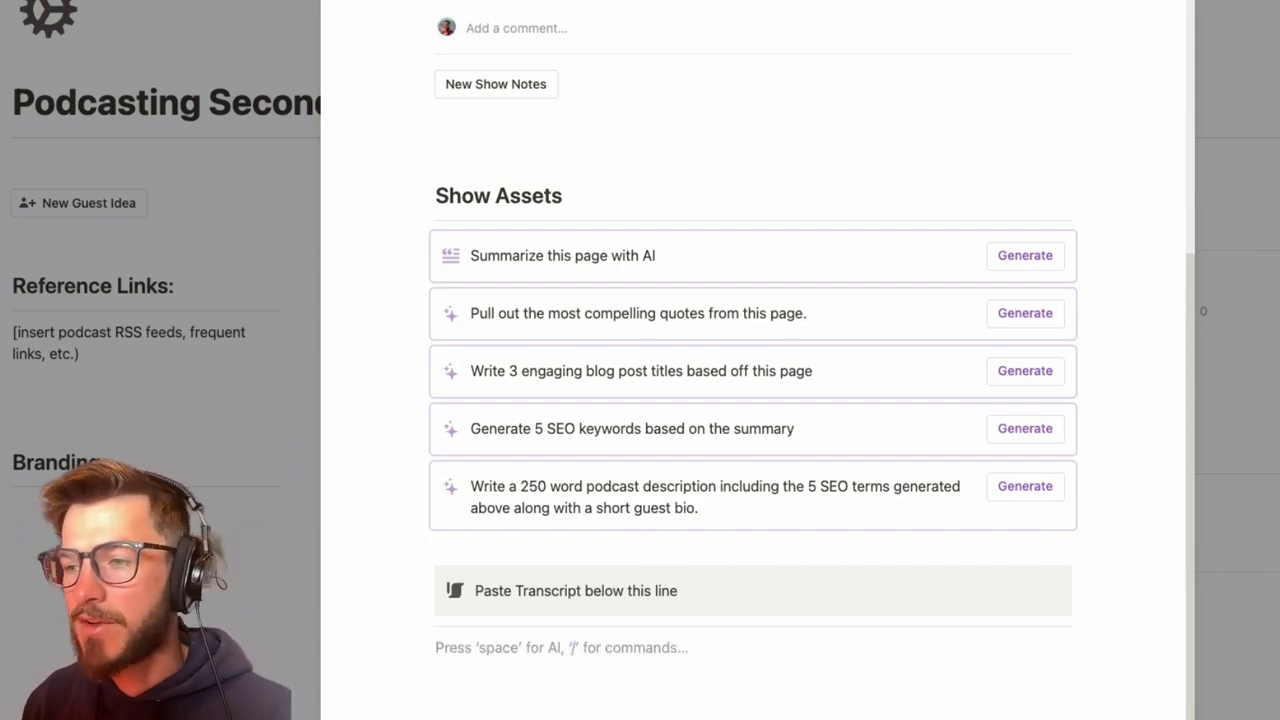
pyautogui.press('super+Tab')
pyautogui.doubleClick(751, 105)
pyautogui.press('super+a')
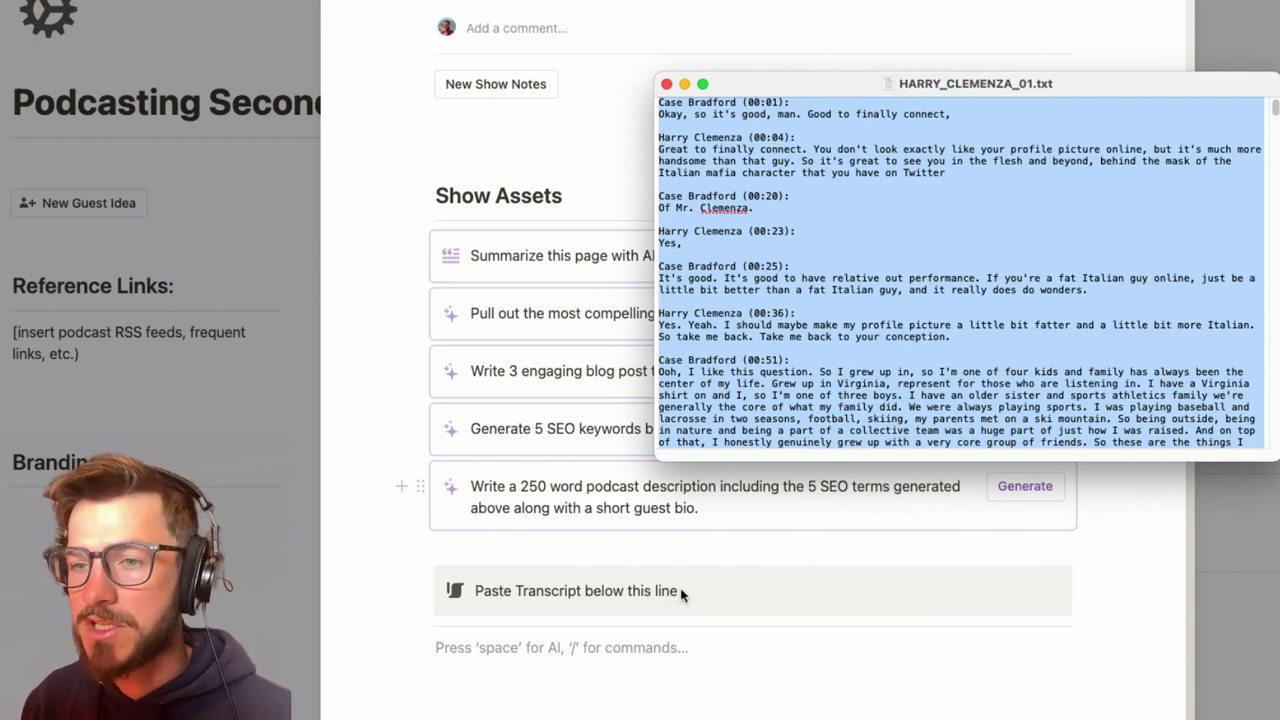
pyautogui.click(549, 657)
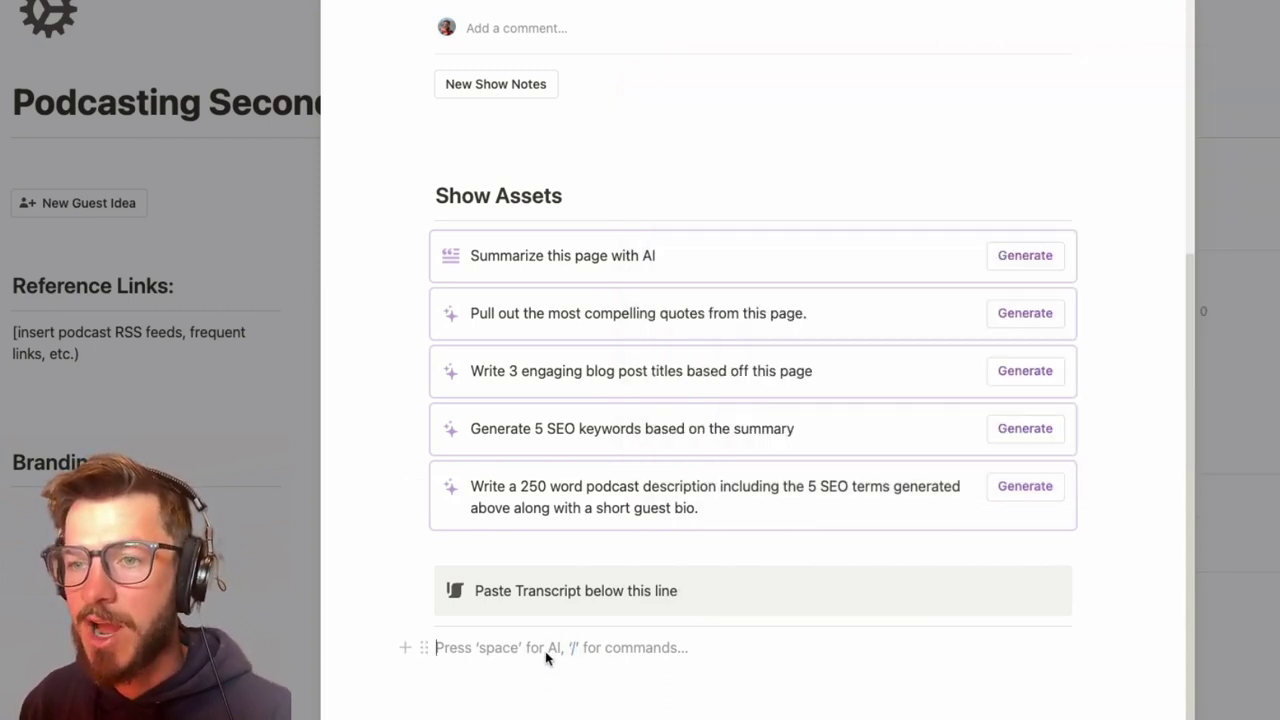
pyautogui.press('super+v')
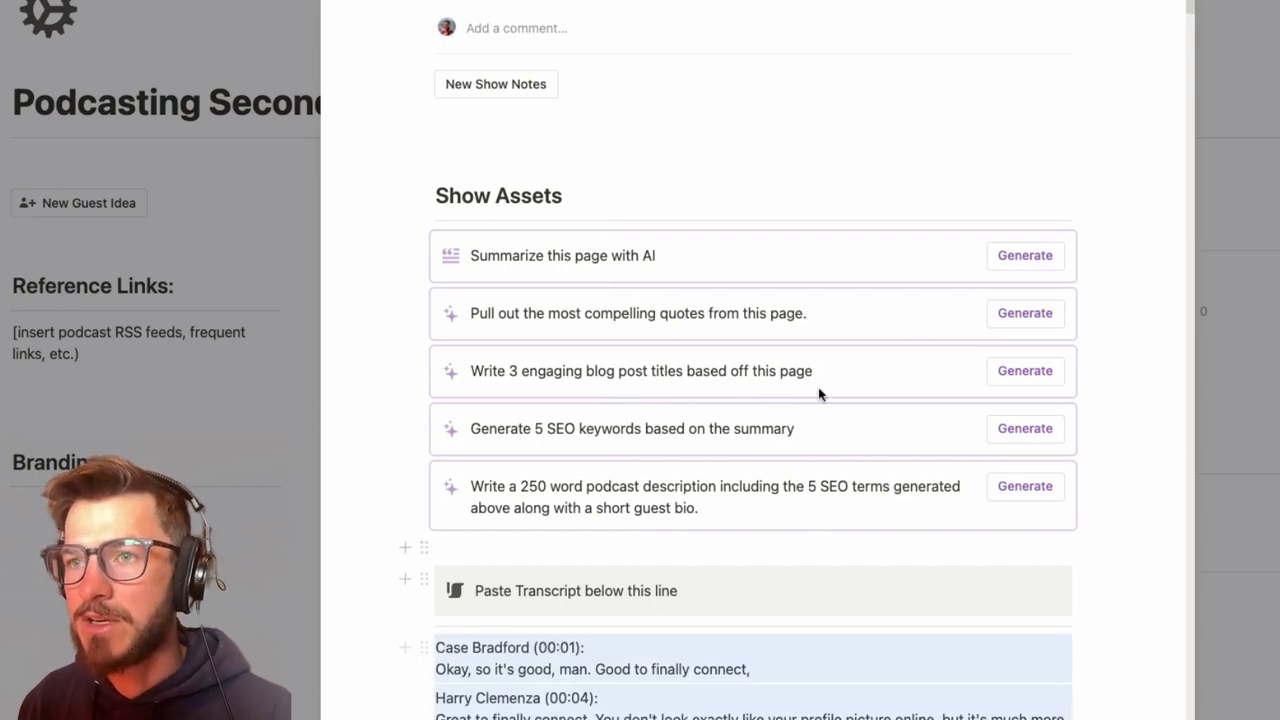
pyautogui.click(1008, 314)
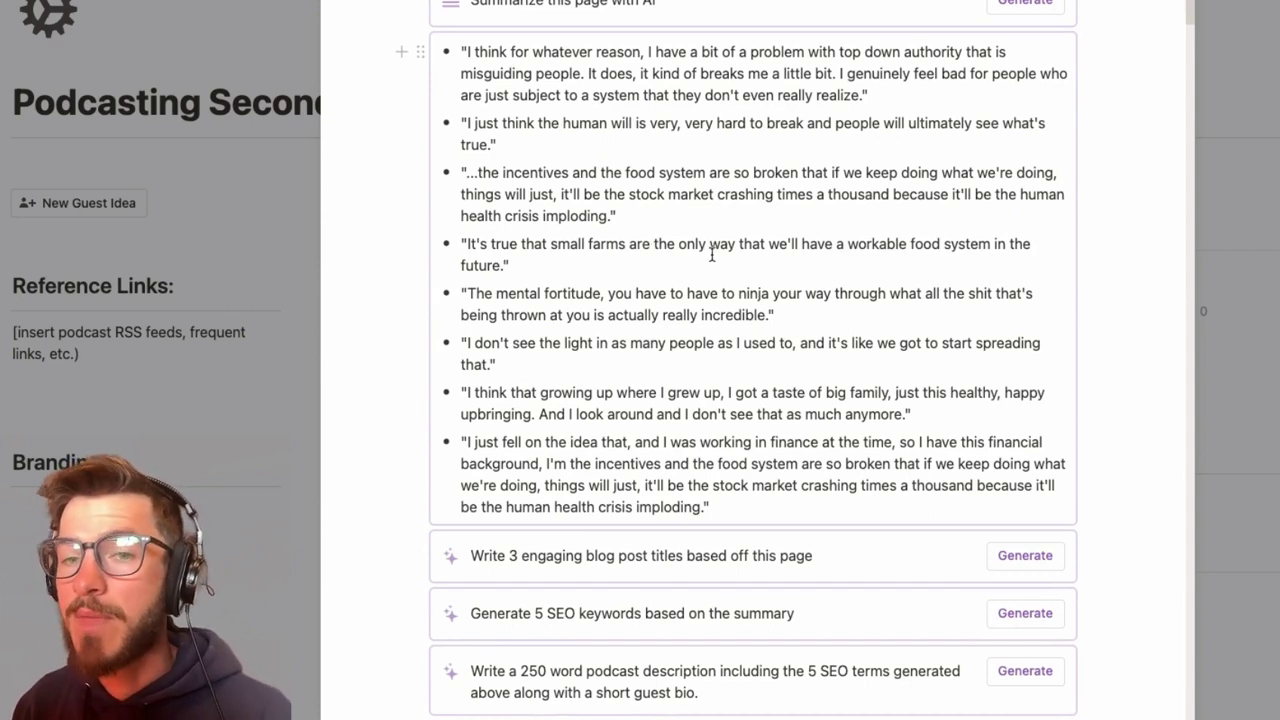
# Generate 5 SEO keywords from the episode summary.
pyautogui.scroll(3, 711, 251)
pyautogui.click(559, 58)
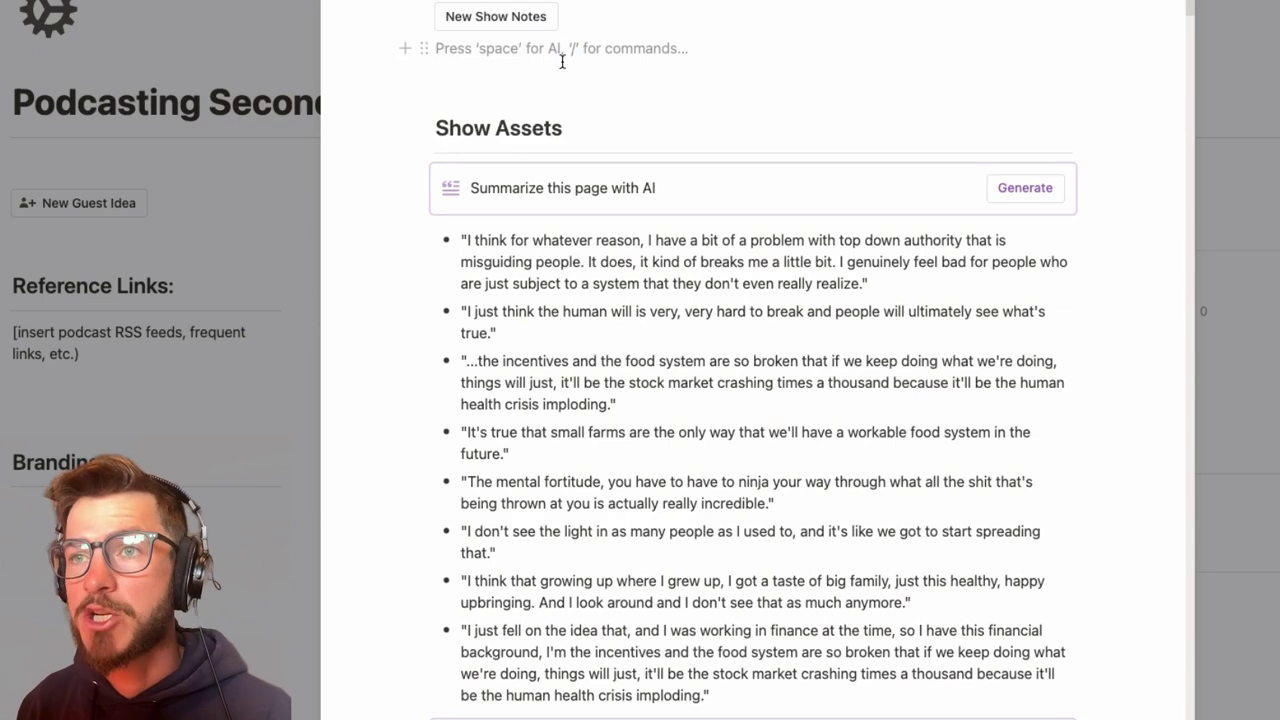
pyautogui.scroll(-3, 530, 200)
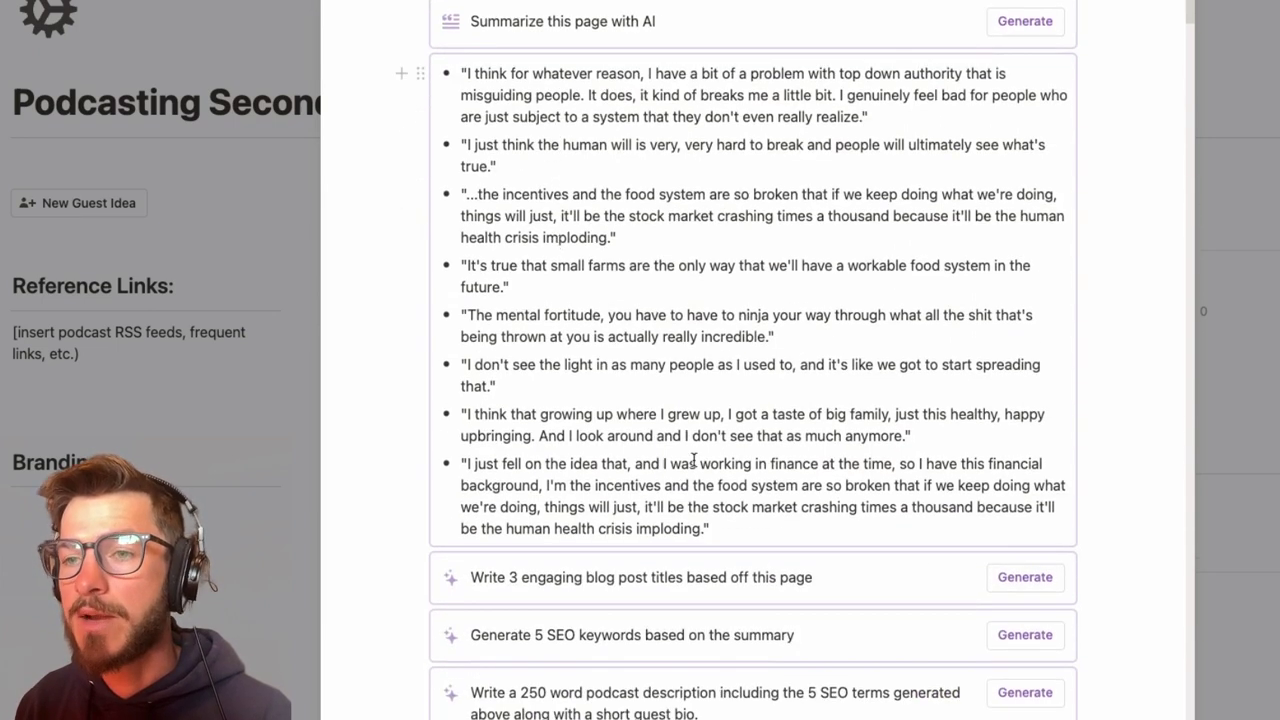
pyautogui.click(1016, 638)
# Generate the 250-word podcast description with guest bio and close the task page.
pyautogui.scroll(-1, 786, 620)
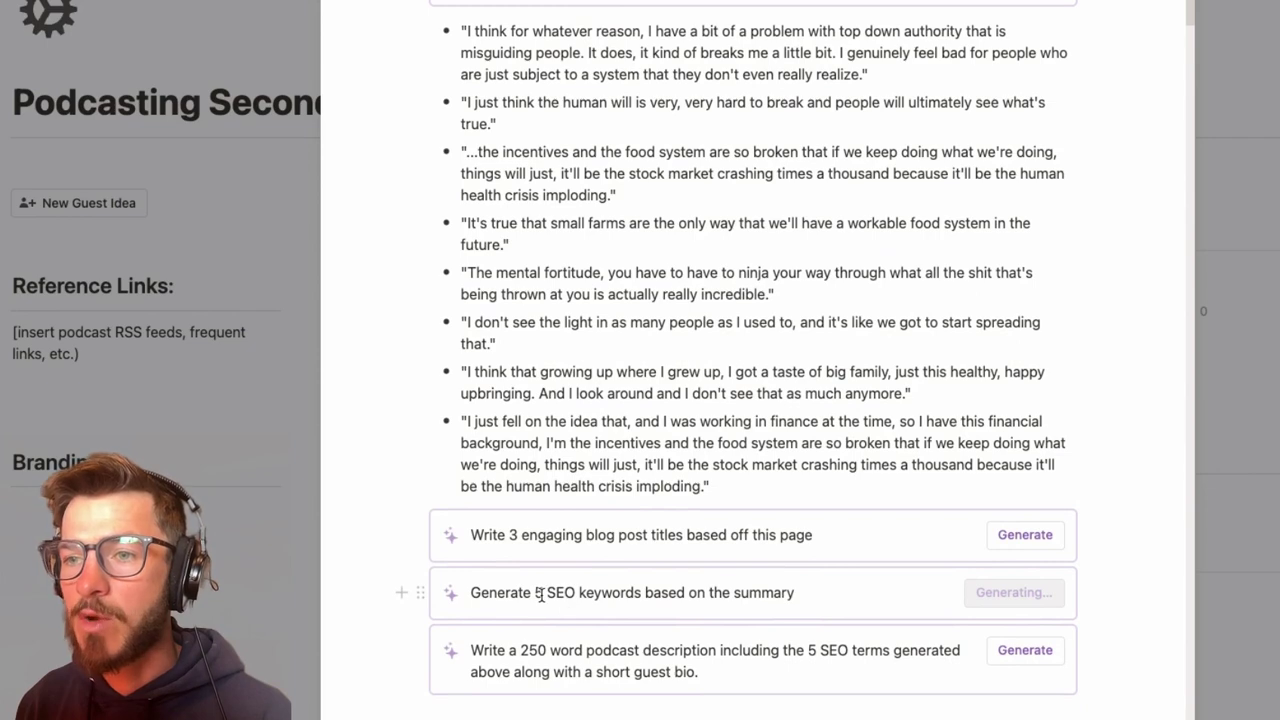
pyautogui.scroll(-6, 540, 593)
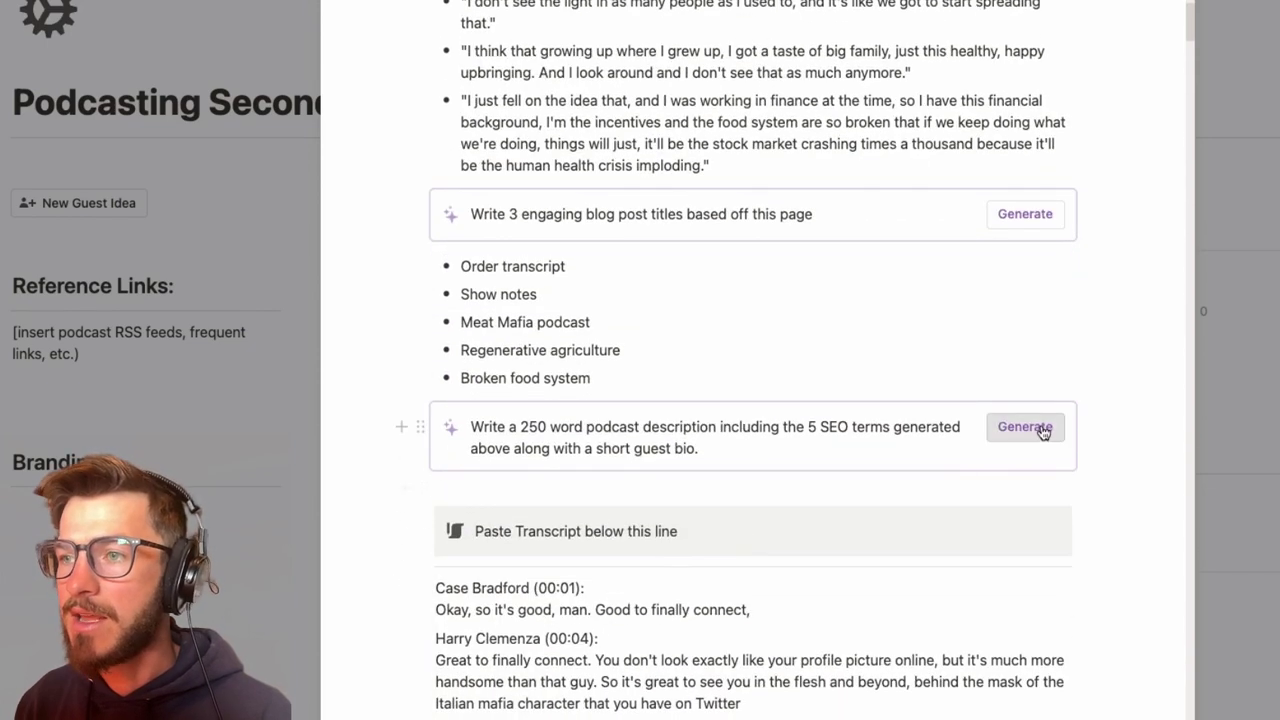
pyautogui.click(1025, 427)
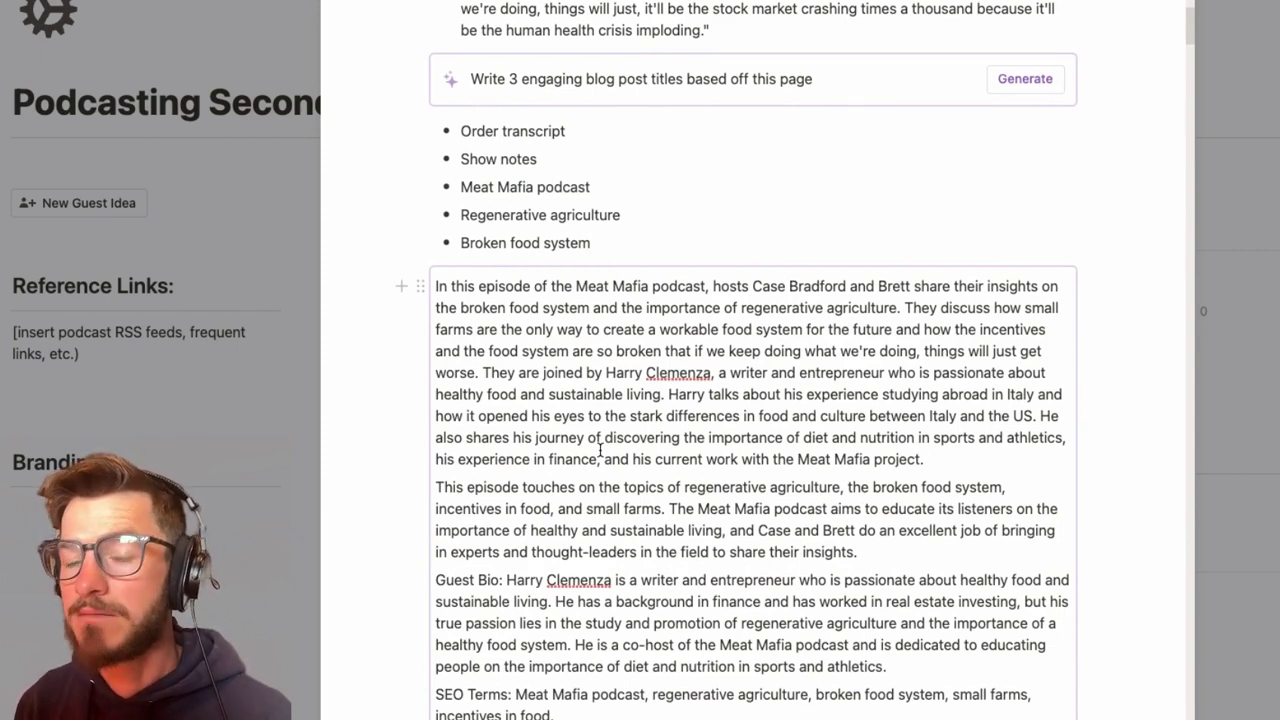
pyautogui.press('Escape')
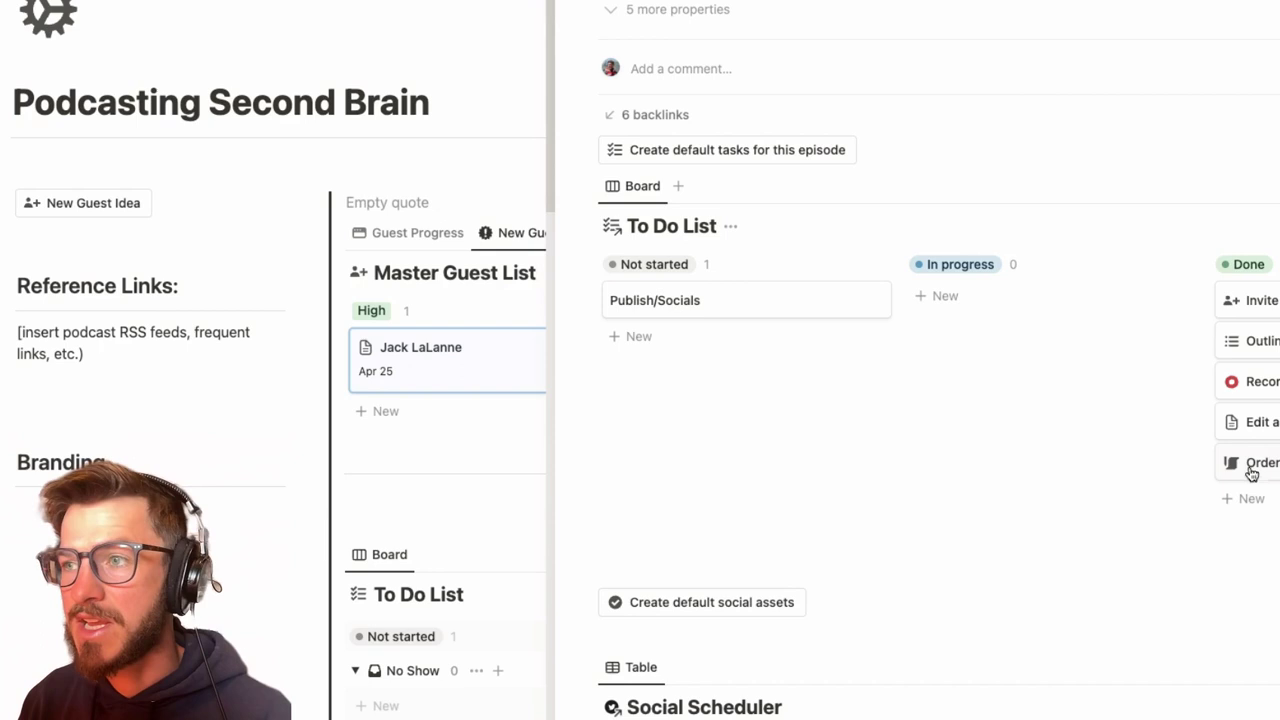
# Apply the Public Socials template to the Publish/Socials task and create its default social assets.
pyautogui.click(760, 304)
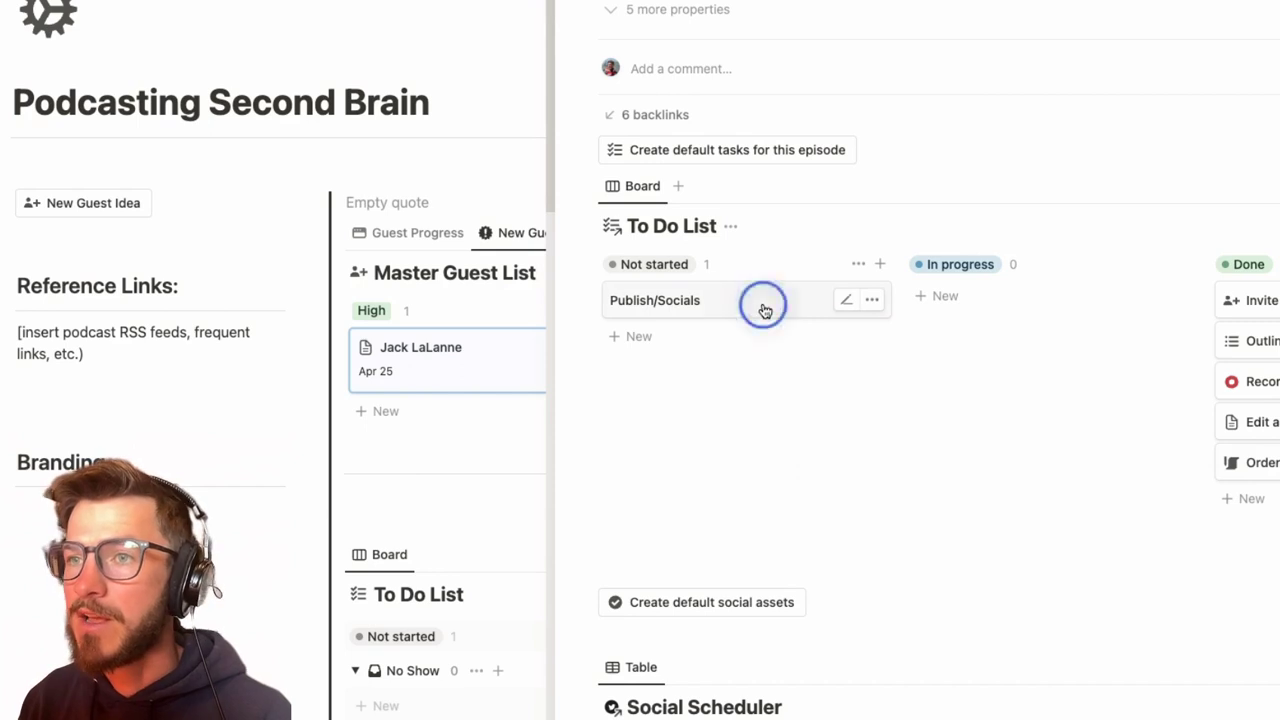
pyautogui.click(551, 612)
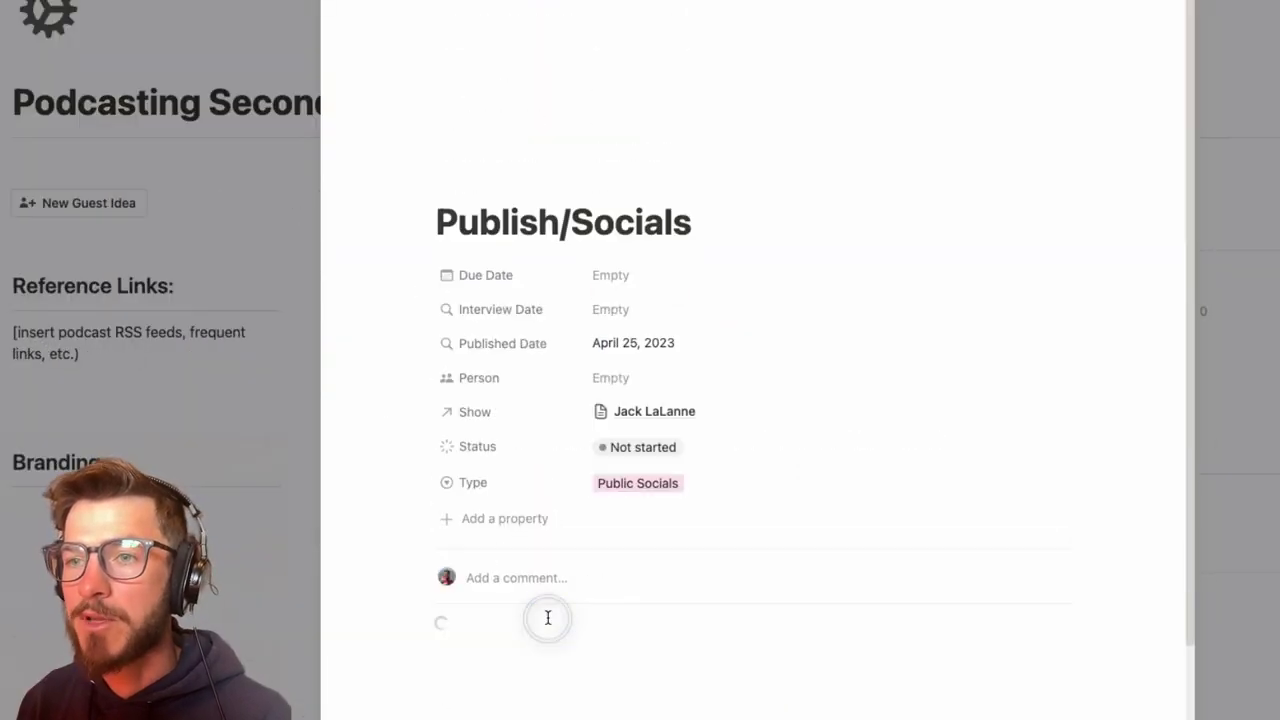
pyautogui.scroll(-2, 673, 595)
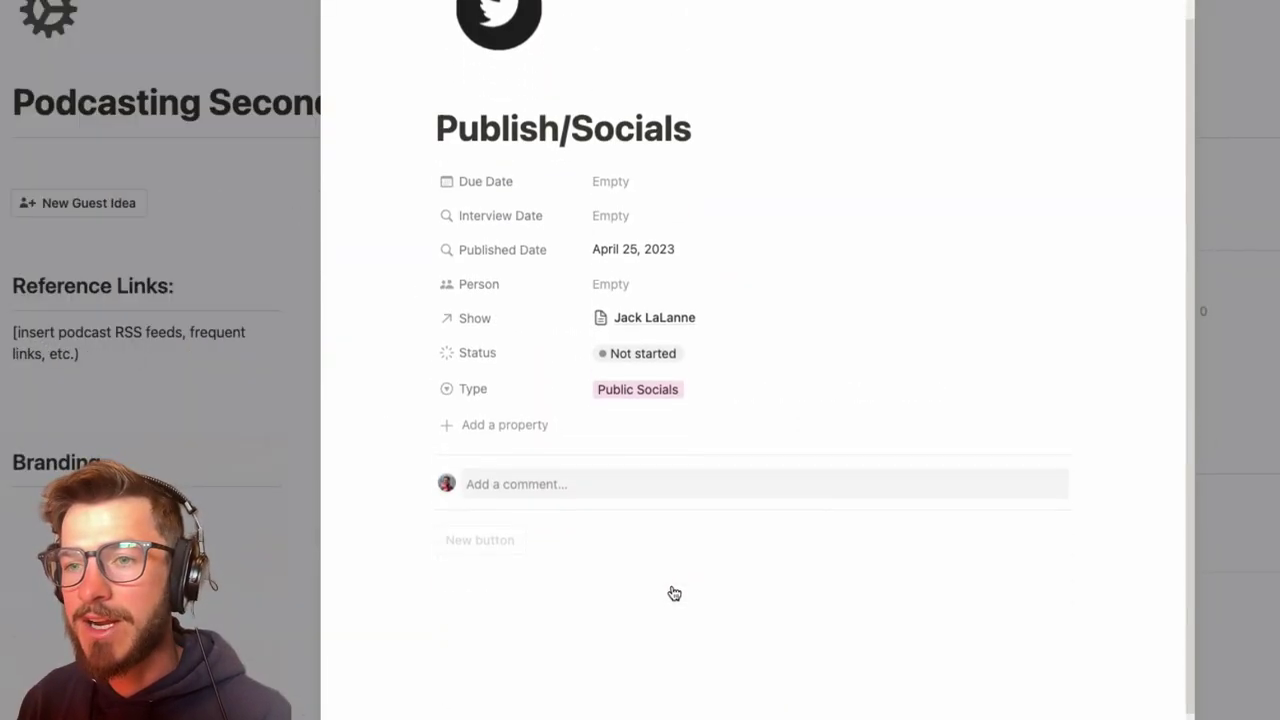
pyautogui.scroll(-3, 675, 594)
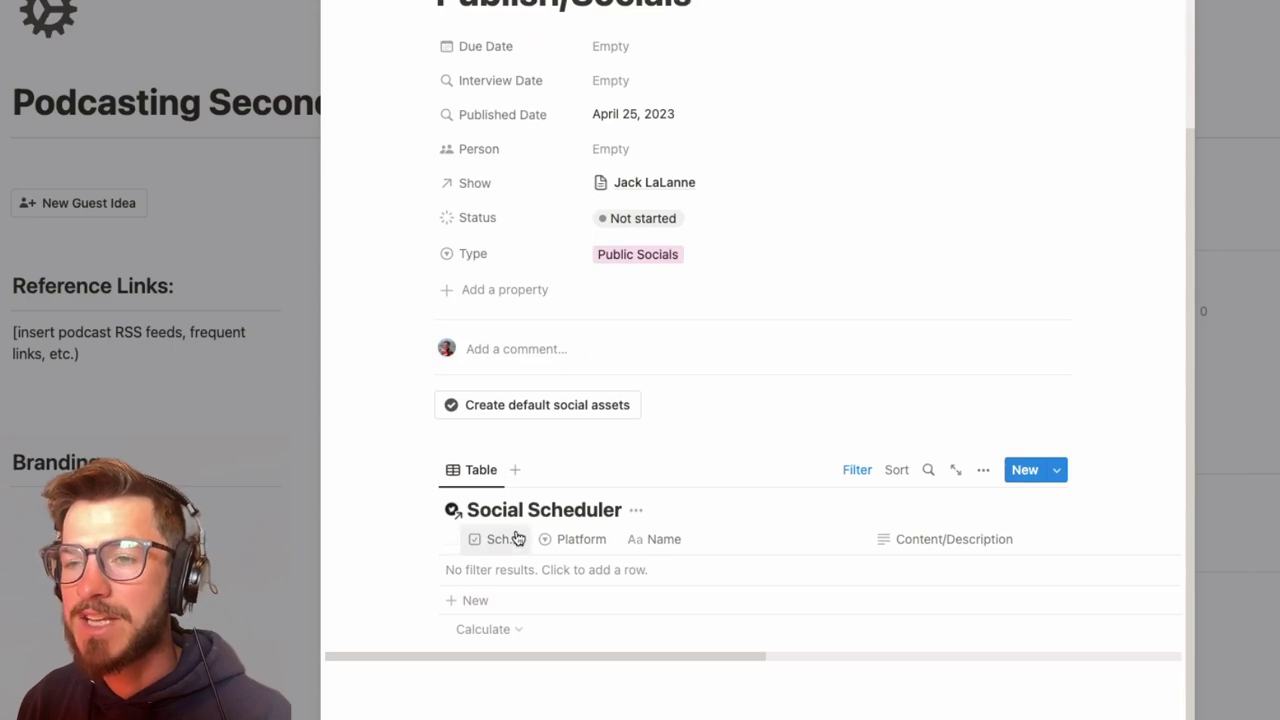
pyautogui.click(548, 412)
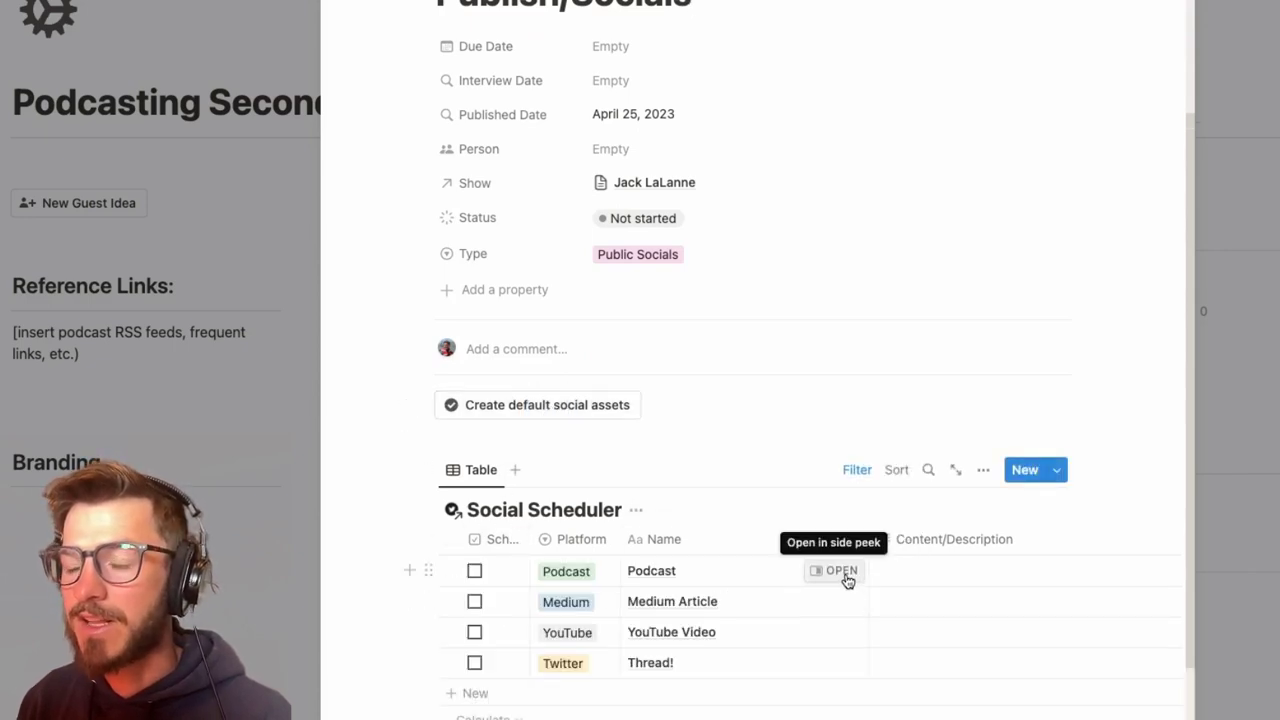
# Apply the Podcast template to the Podcast entry and start its page body.
pyautogui.click(842, 573)
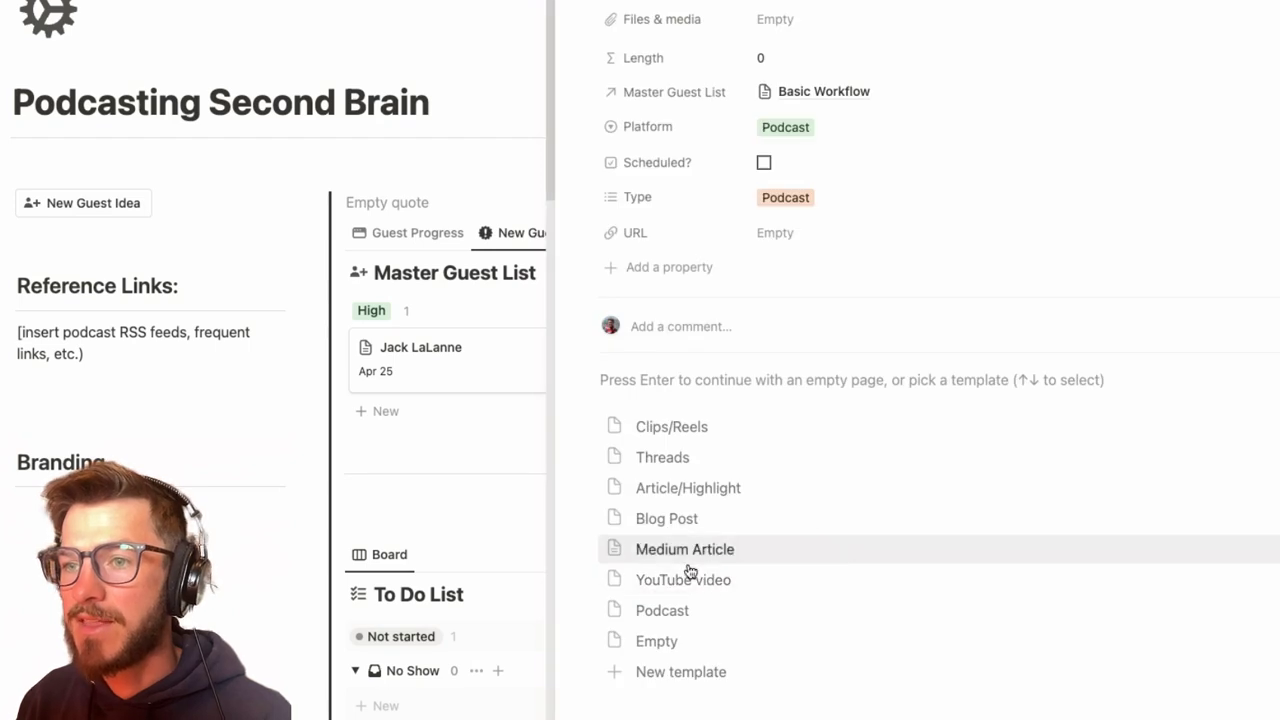
pyautogui.click(677, 606)
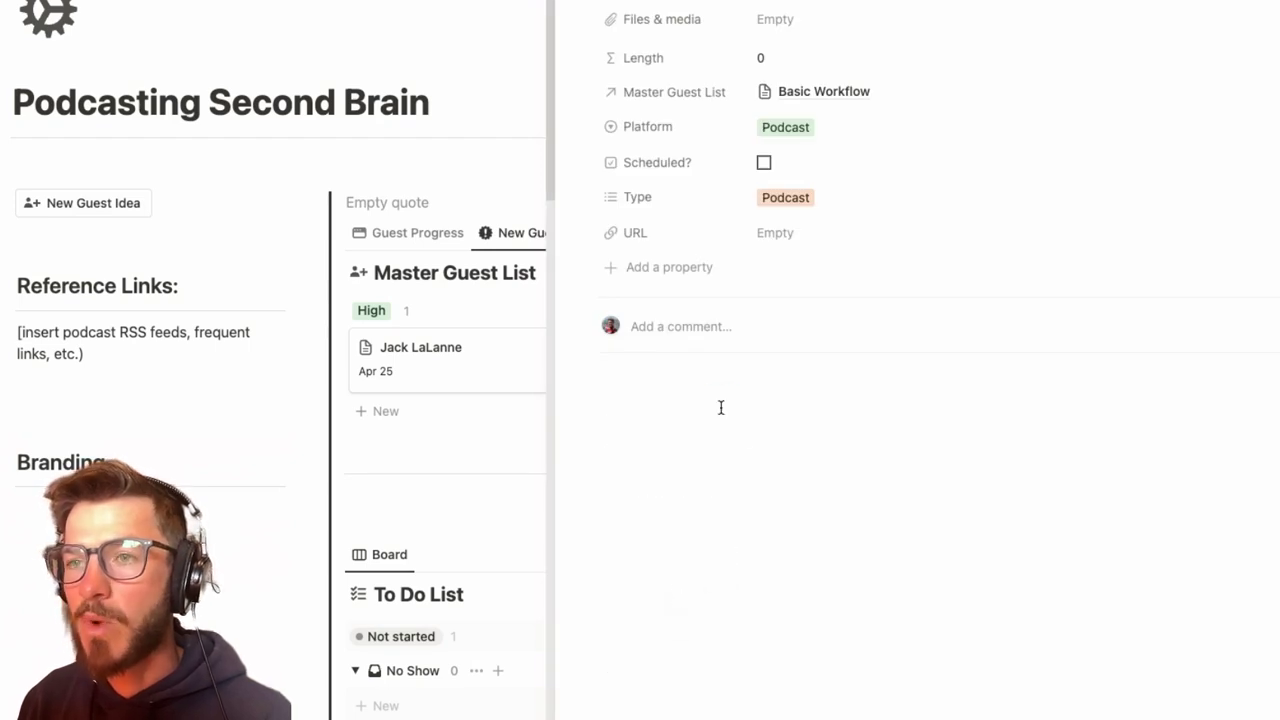
pyautogui.click(720, 407)
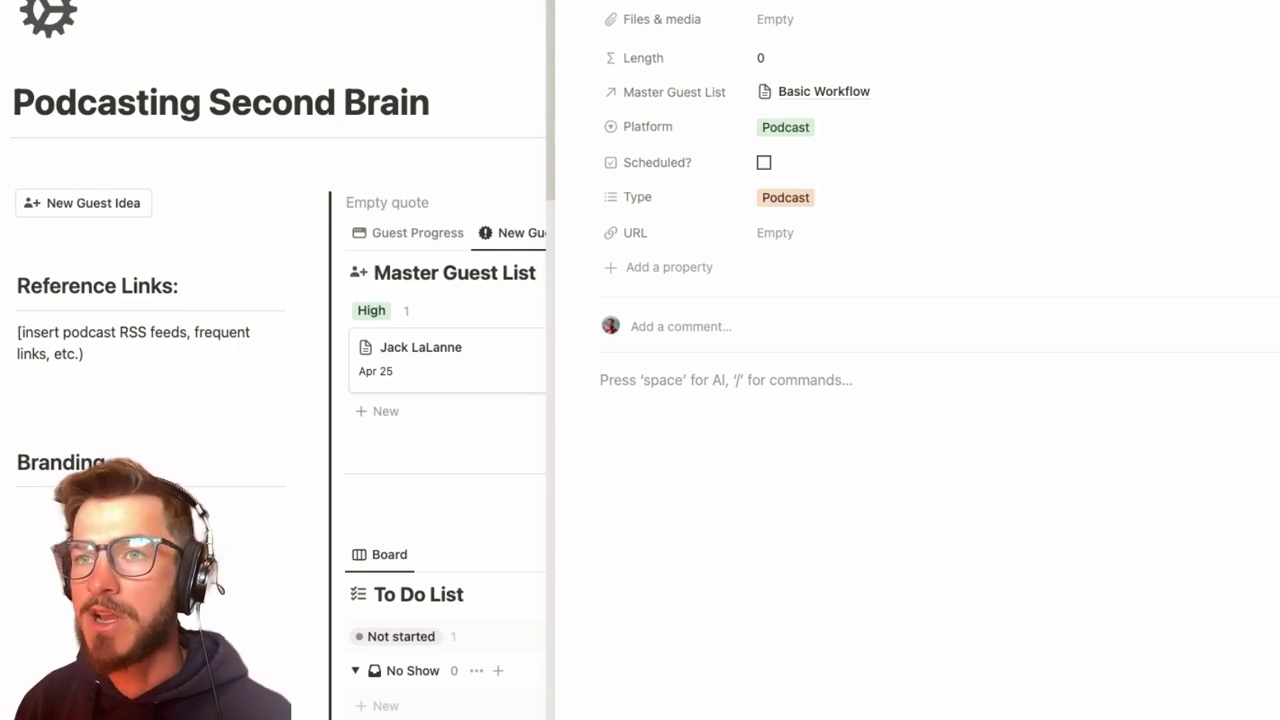
# On the Guest Progress board, move the guest's April 25 card from Scheduled to Published.
pyautogui.press('Escape')
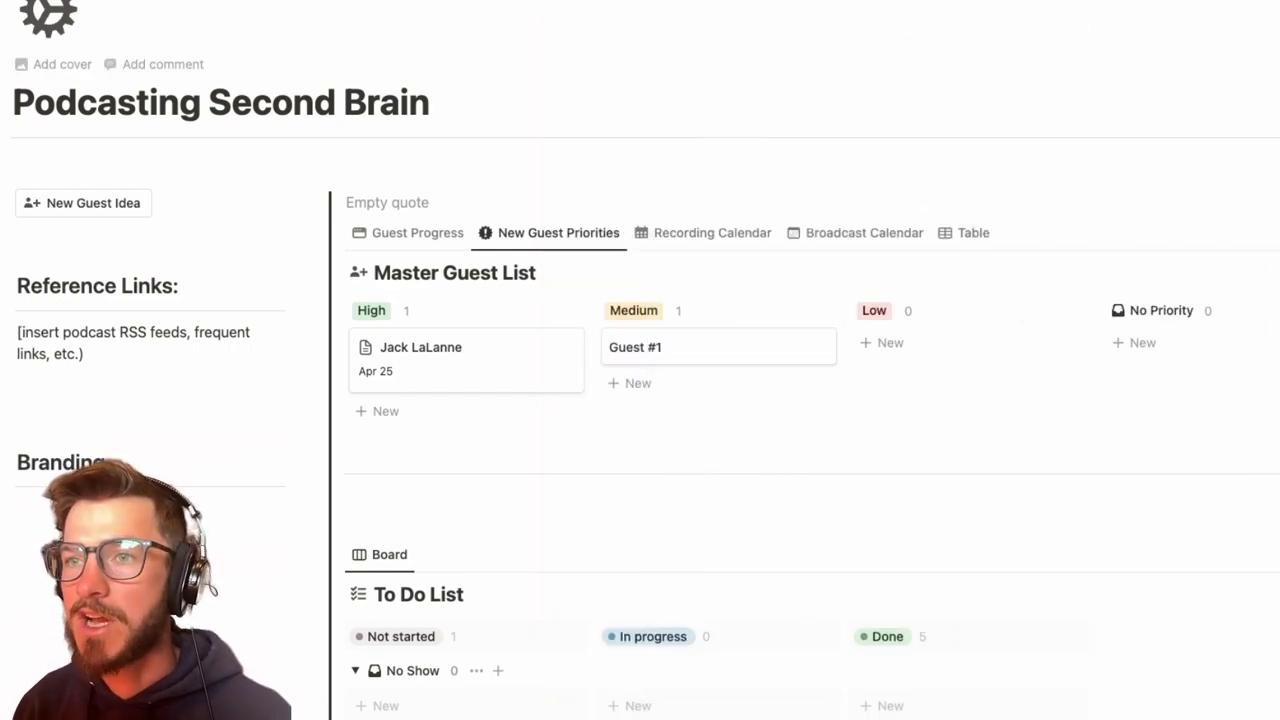
pyautogui.click(393, 243)
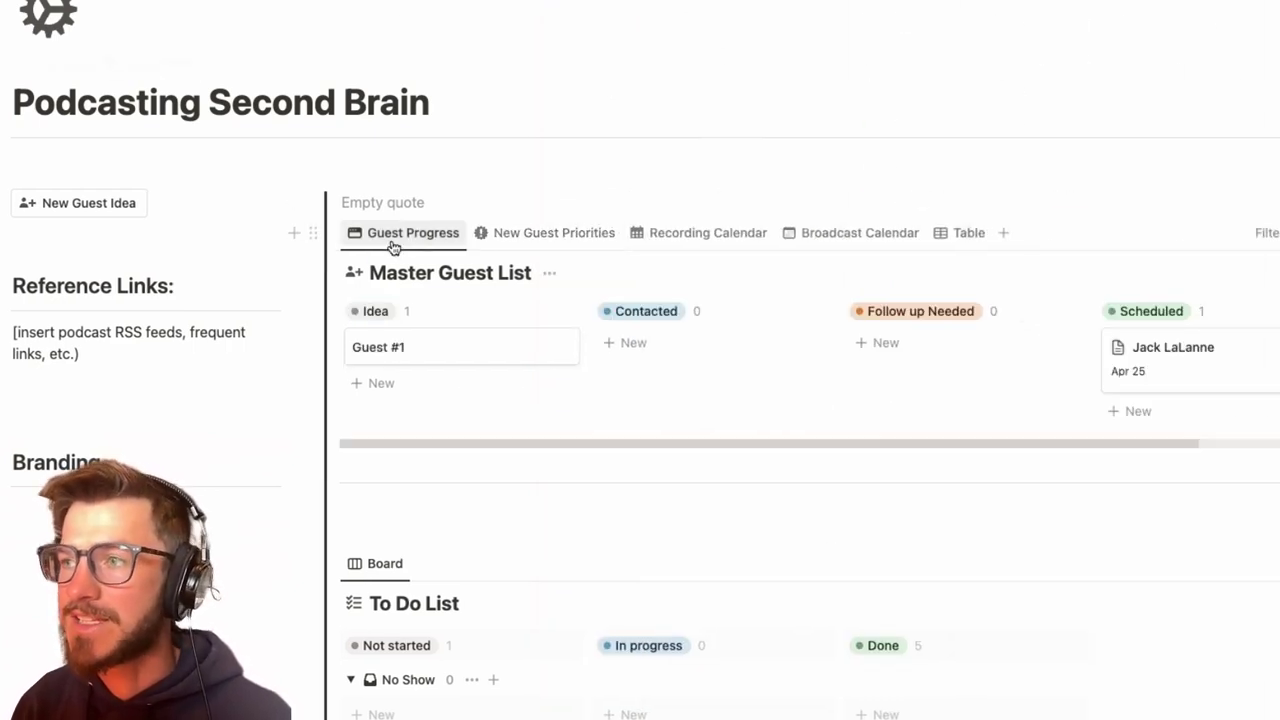
pyautogui.hscroll(4, 971, 389)
pyautogui.hscroll(3, 971, 389)
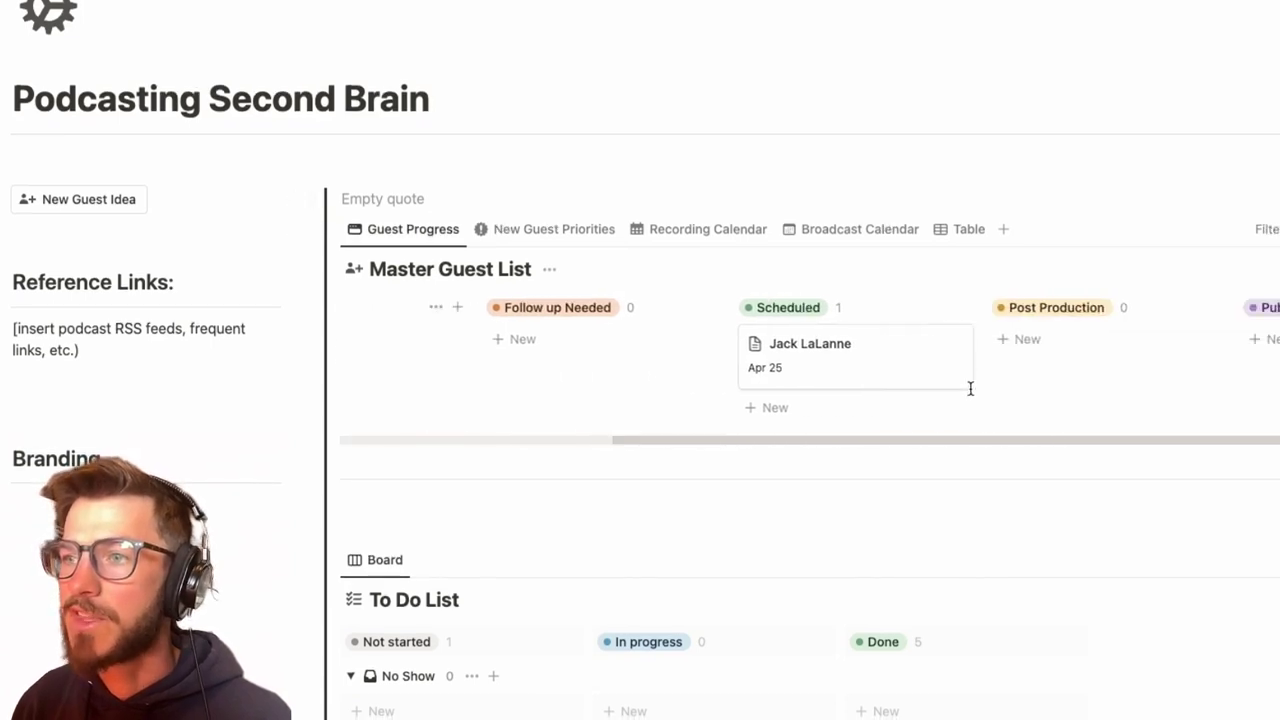
pyautogui.moveTo(826, 351); pyautogui.dragTo(1262, 345)
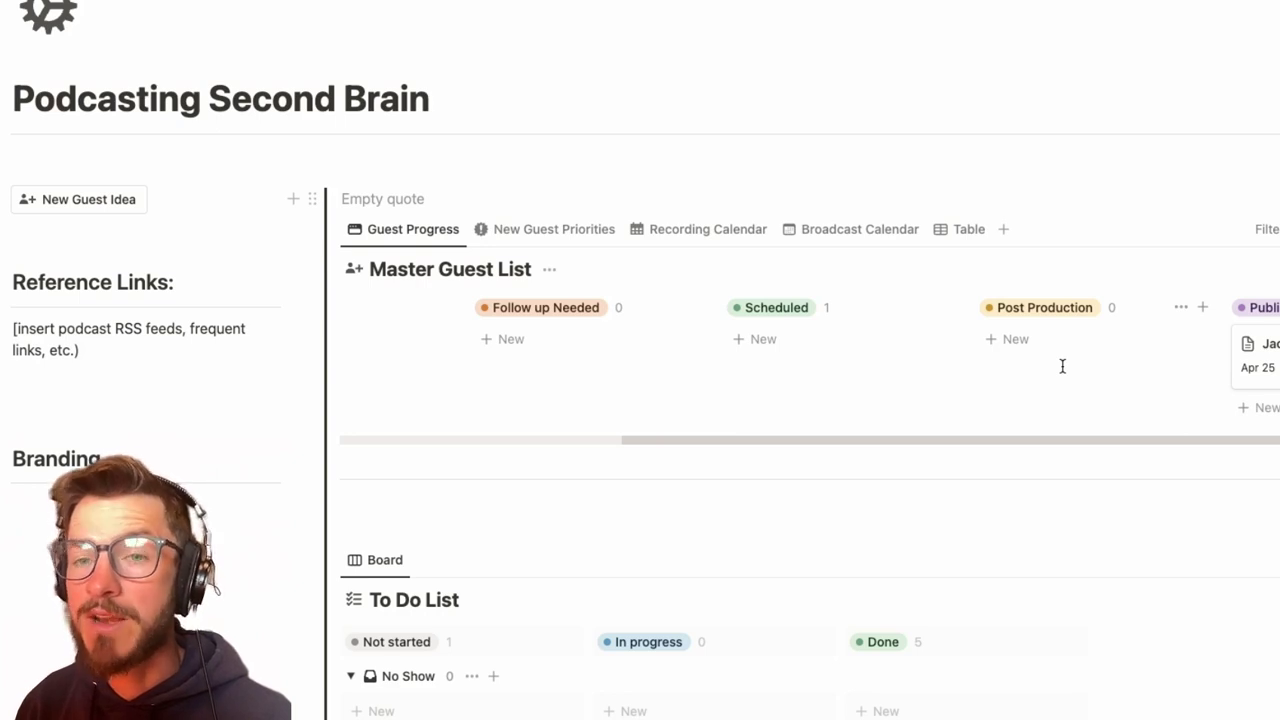
pyautogui.hscroll(-5, 1086, 371)
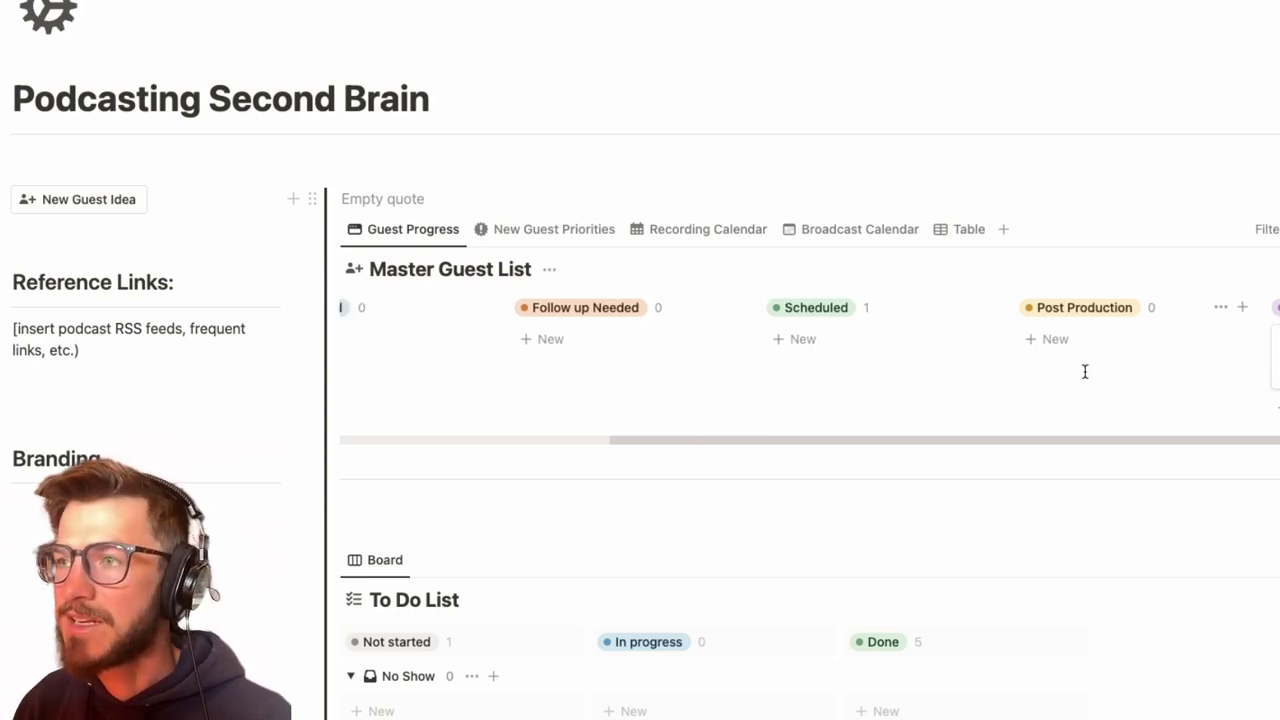